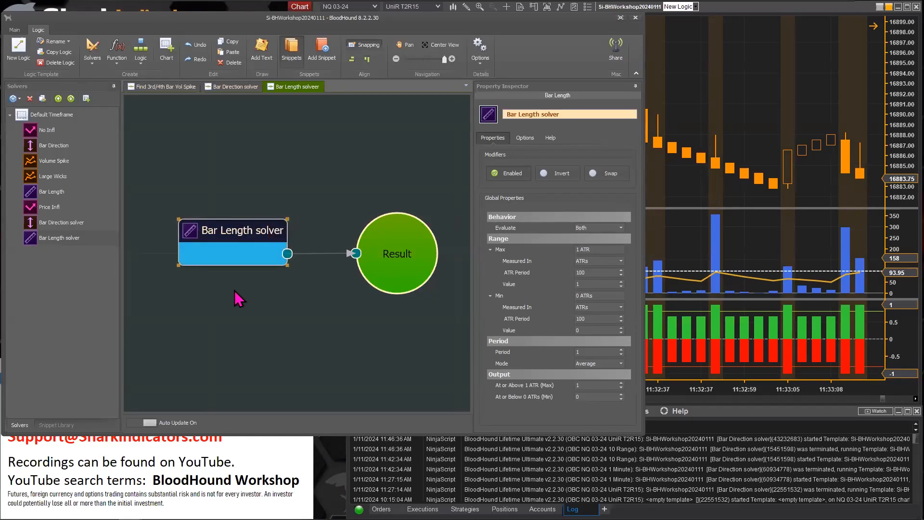
Examine the Max and Min range settings of the Bar Length solver by expanding and collapsing each group
{"action": "left_click", "coordinate": [647, 240]}
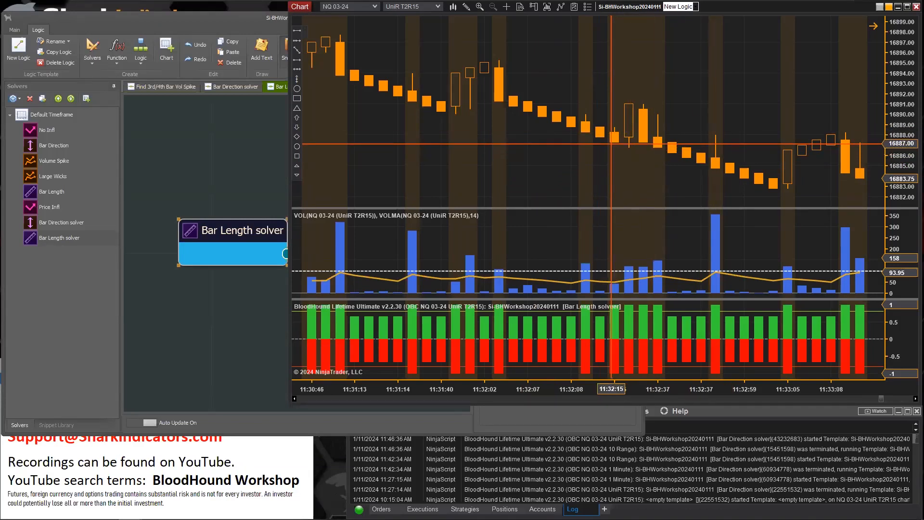
{"action": "left_click", "coordinate": [231, 251]}
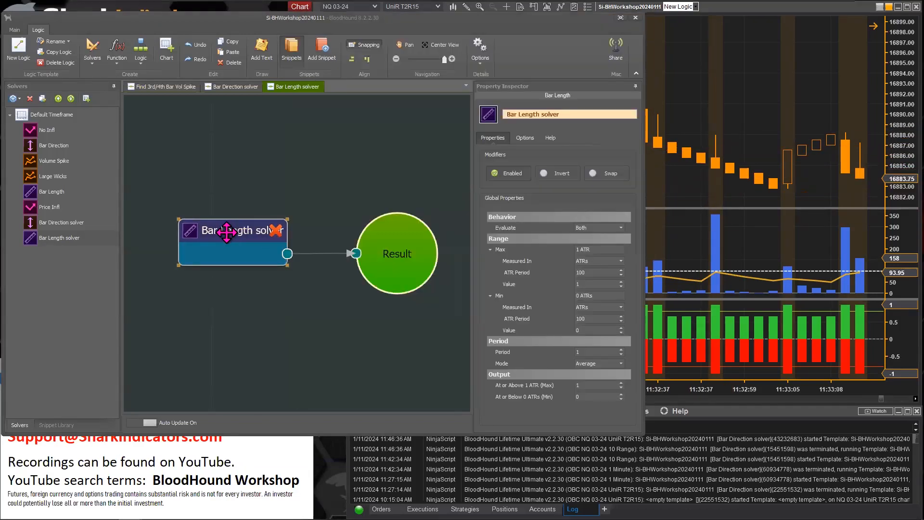
{"action": "left_click", "coordinate": [489, 250]}
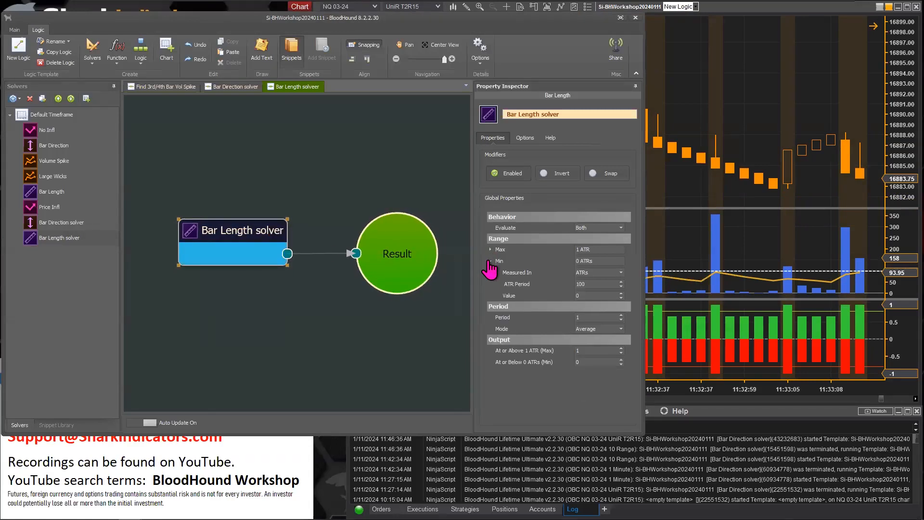
{"action": "left_click", "coordinate": [489, 261]}
{"action": "double_click", "coordinate": [505, 250]}
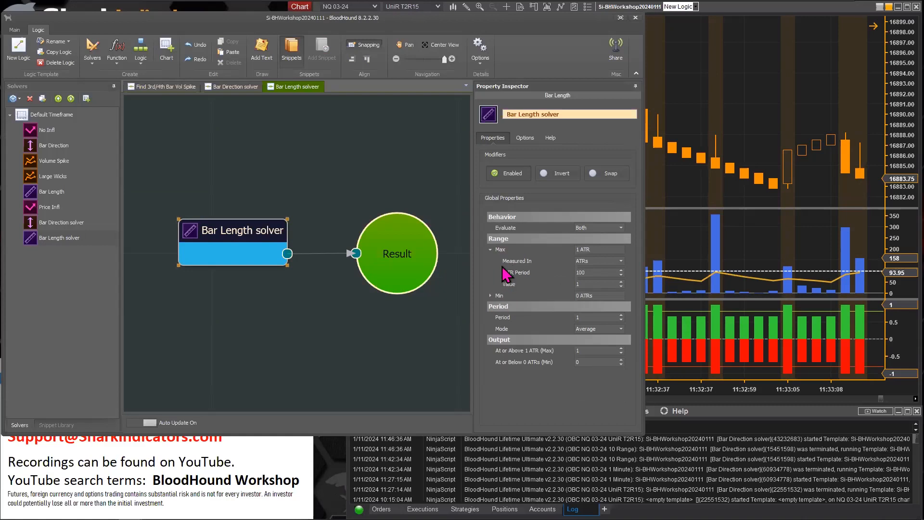
{"action": "mouse_move", "coordinate": [501, 252]}
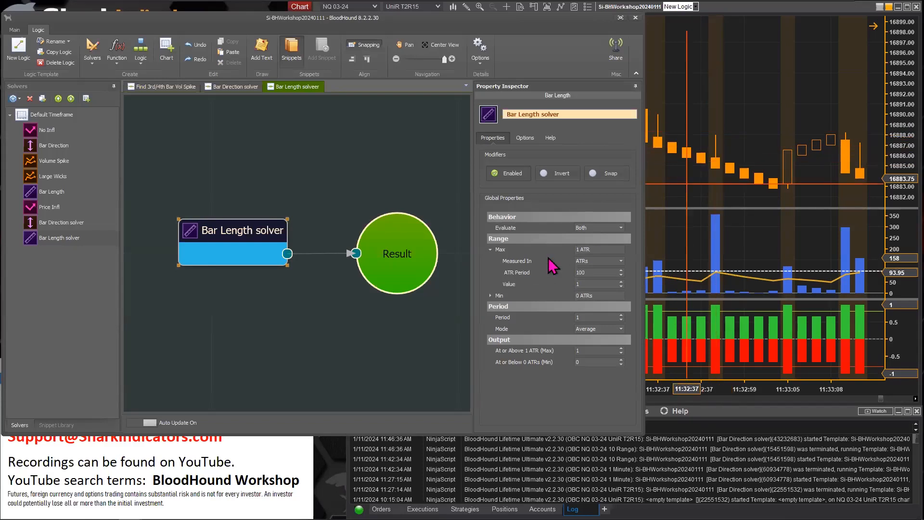
{"action": "double_click", "coordinate": [500, 297]}
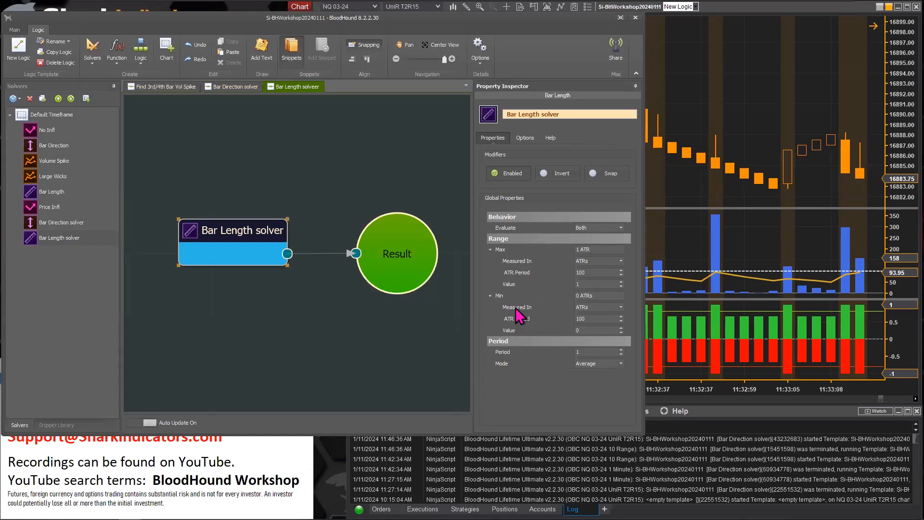
{"action": "left_click", "coordinate": [491, 296]}
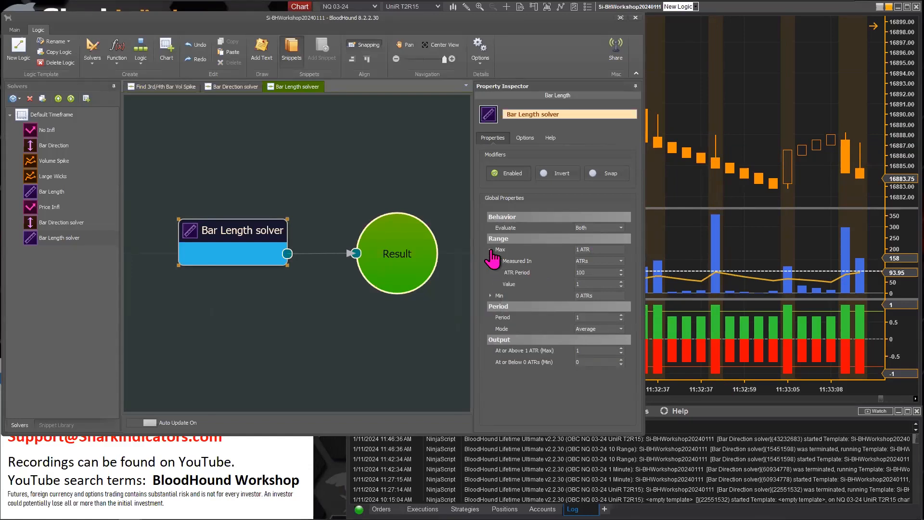
{"action": "left_click", "coordinate": [491, 250]}
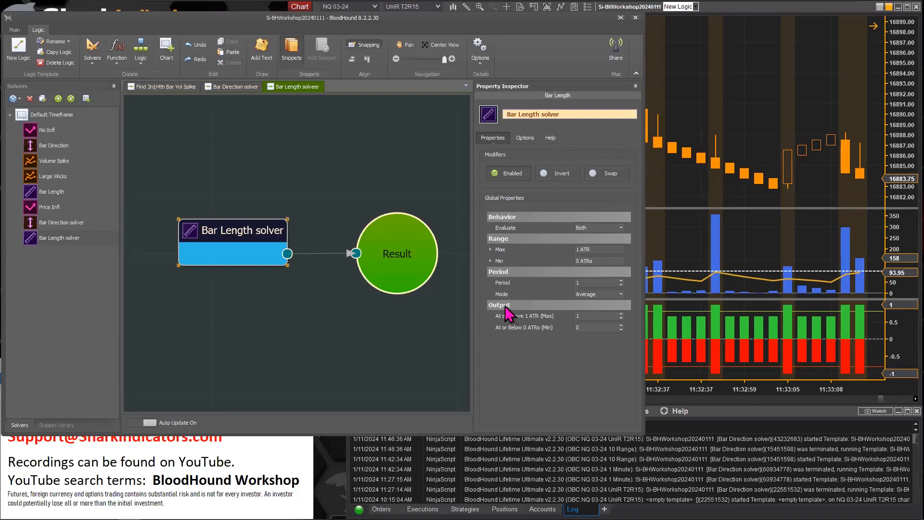
{"action": "mouse_move", "coordinate": [498, 319]}
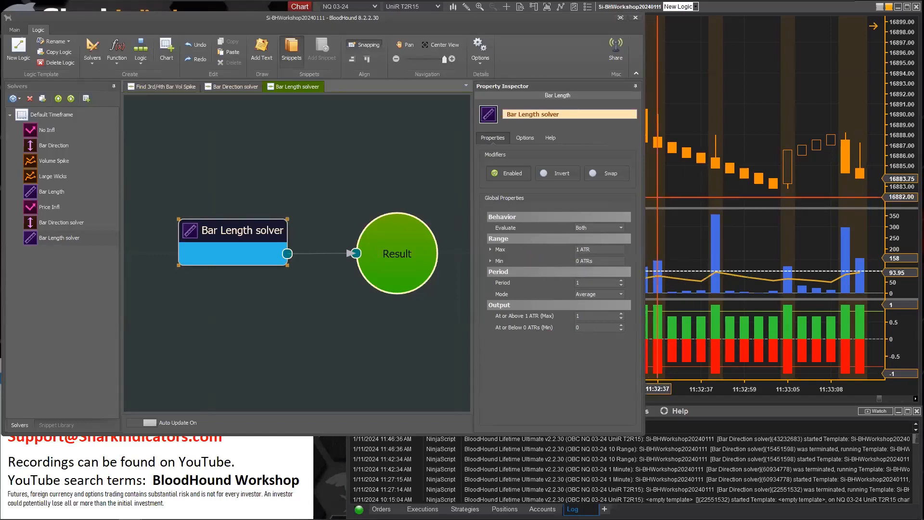
Switch the NQ 03-24 chart to 1-minute bars
{"action": "left_click", "coordinate": [671, 191]}
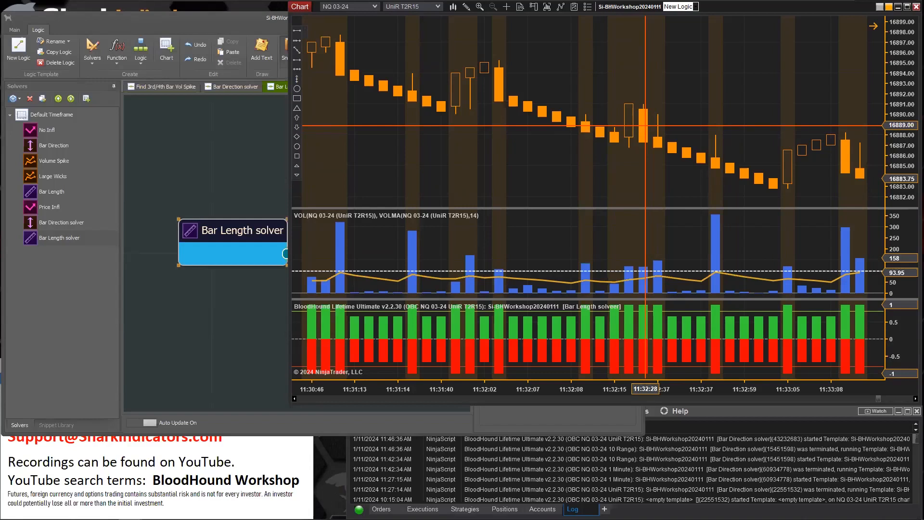
{"action": "left_click", "coordinate": [230, 226]}
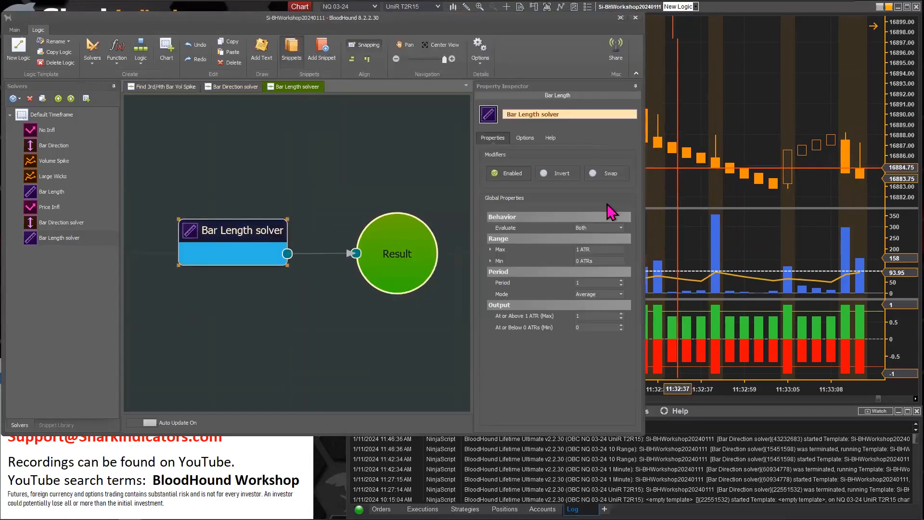
{"action": "left_click", "coordinate": [636, 17]}
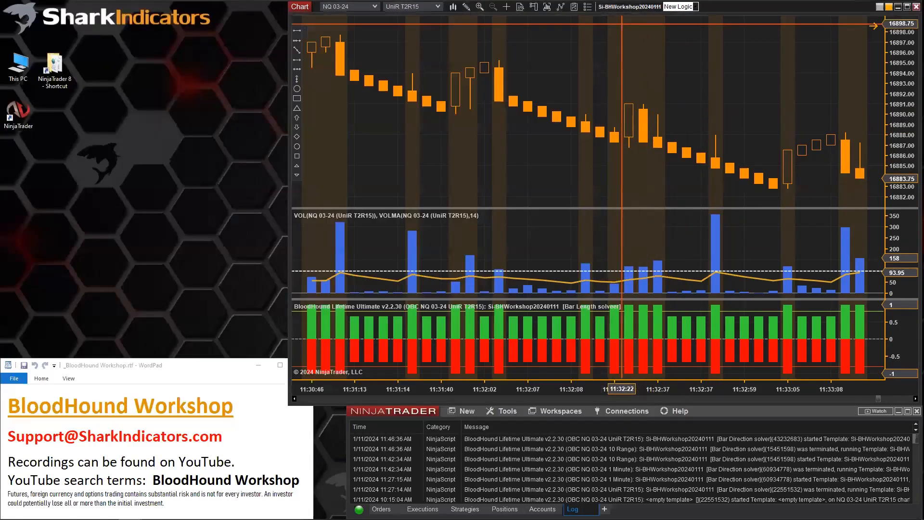
{"action": "left_click", "coordinate": [437, 7]}
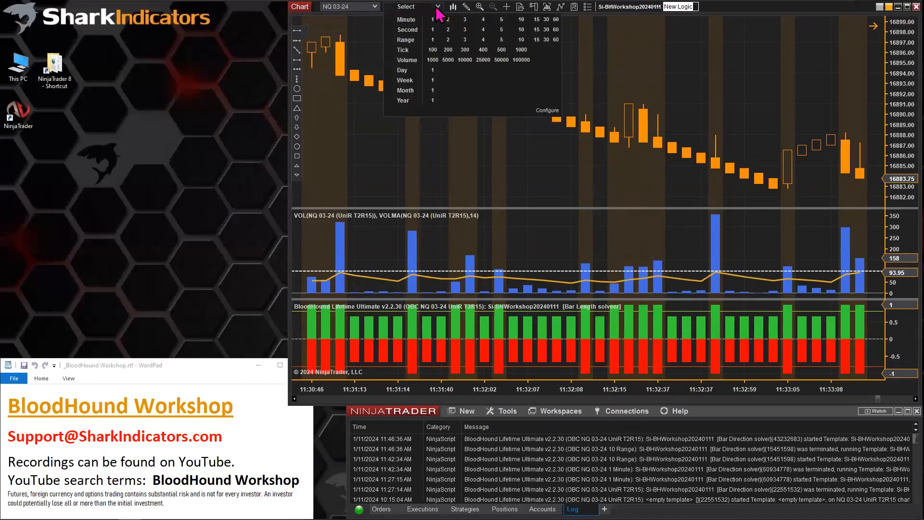
{"action": "left_click", "coordinate": [433, 20]}
Resize the chart's indicator panels and place the BloodHound window beside the chart with the Max range expanded
{"action": "left_click", "coordinate": [467, 7]}
{"action": "left_click", "coordinate": [501, 467]}
{"action": "scroll", "coordinate": [615, 170], "scroll_direction": "down", "scroll_amount": 5}
{"action": "left_click", "coordinate": [630, 8]}
{"action": "left_click_drag", "start_coordinate": [685, 299], "coordinate": [685, 266]}
{"action": "left_click_drag", "start_coordinate": [685, 208], "coordinate": [685, 252]}
{"action": "left_click_drag", "start_coordinate": [646, 173], "coordinate": [521, 173]}
{"action": "left_click", "coordinate": [193, 243]}
{"action": "left_click", "coordinate": [368, 295]}
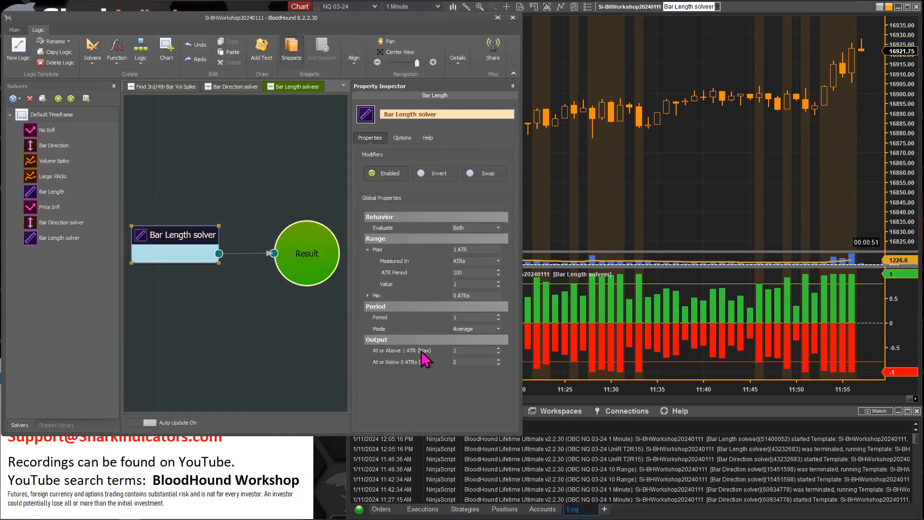
Open the BloodHound indicator's properties to review the Long and Short Threshold settings, then cancel the dialog
{"action": "left_click", "coordinate": [683, 143]}
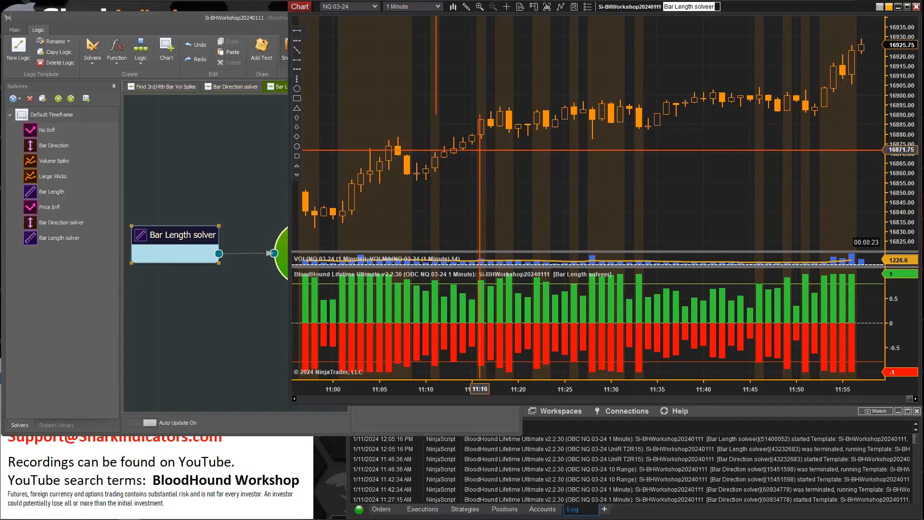
{"action": "left_click", "coordinate": [177, 233]}
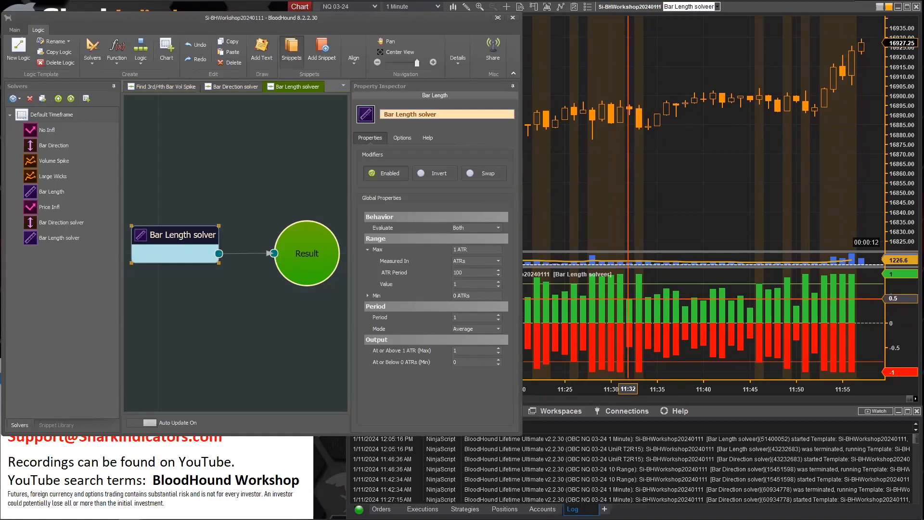
{"action": "left_click", "coordinate": [657, 287]}
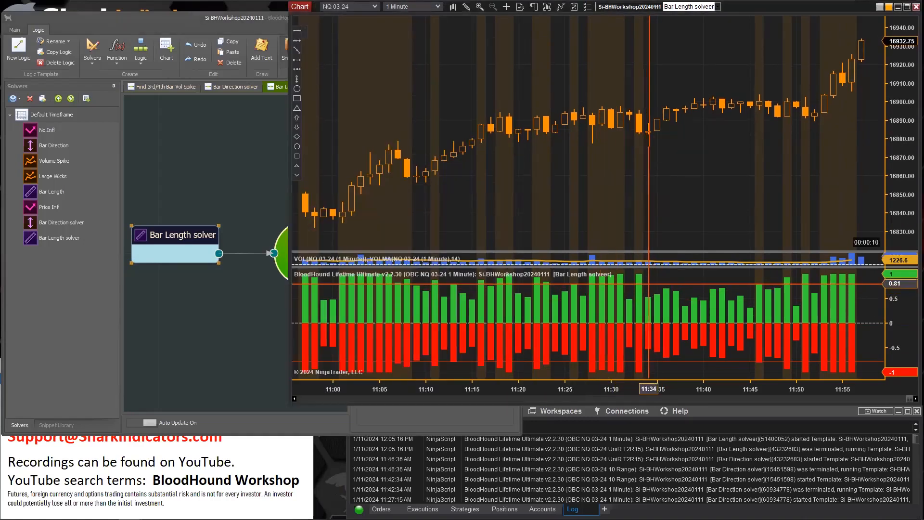
{"action": "middle_click", "coordinate": [640, 290]}
{"action": "double_click", "coordinate": [644, 298]}
{"action": "left_click_drag", "start_coordinate": [580, 89], "coordinate": [382, 43]}
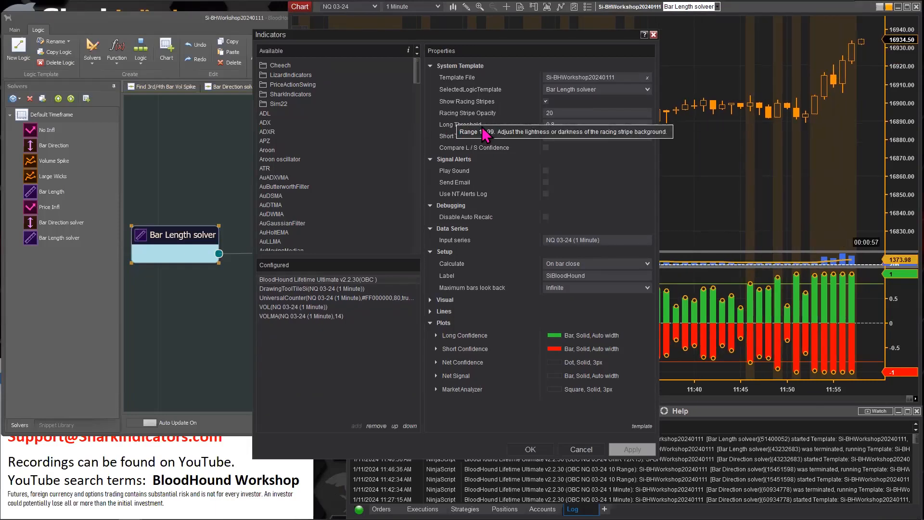
{"action": "left_click", "coordinate": [567, 125]}
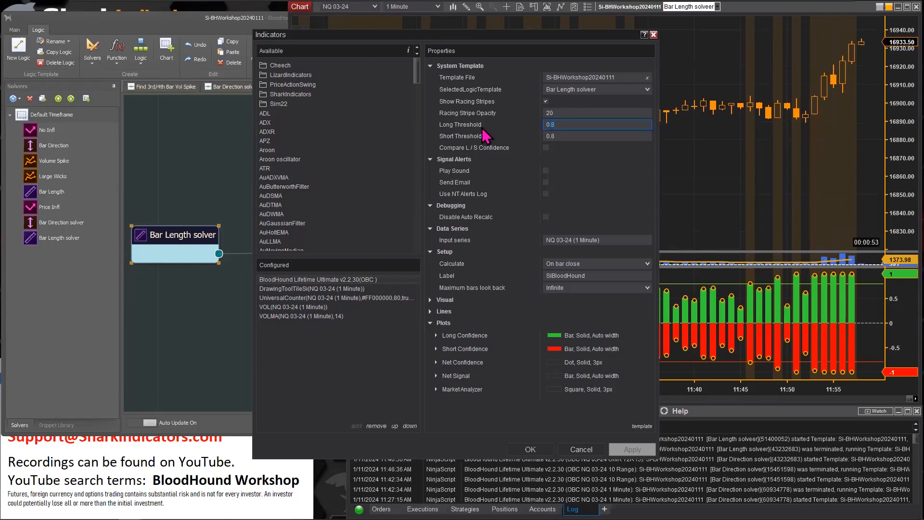
{"action": "left_click", "coordinate": [570, 137]}
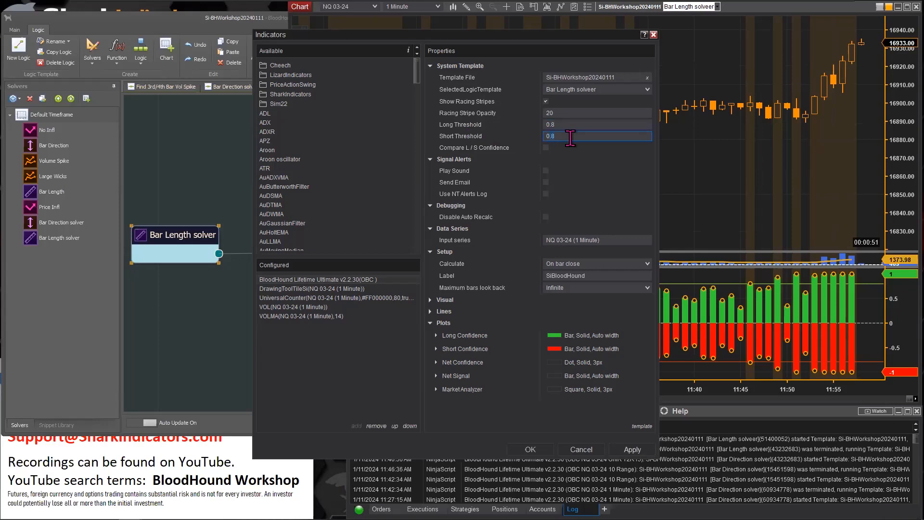
{"action": "left_click", "coordinate": [561, 126]}
{"action": "left_click", "coordinate": [561, 136]}
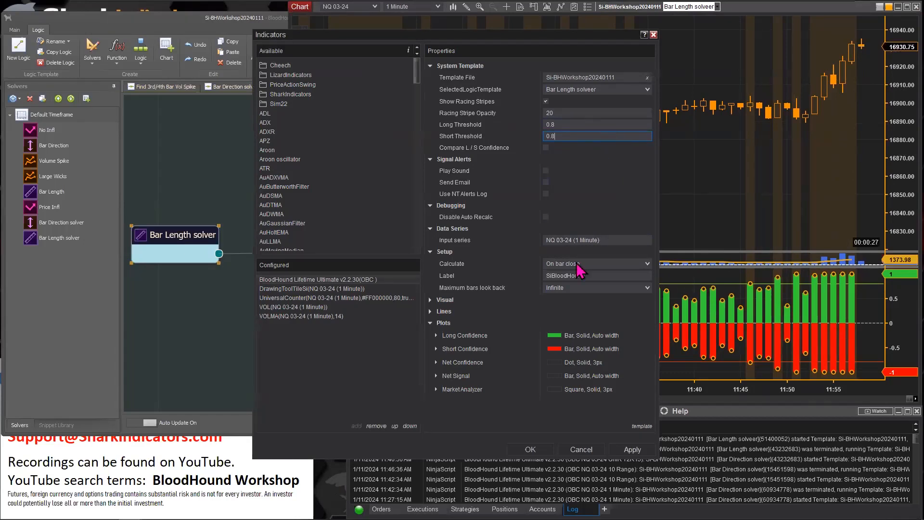
{"action": "left_click", "coordinate": [581, 450]}
Expand the Bar Length solver's Min range and raise its value to 0.9 ATRs
{"action": "left_click", "coordinate": [171, 235]}
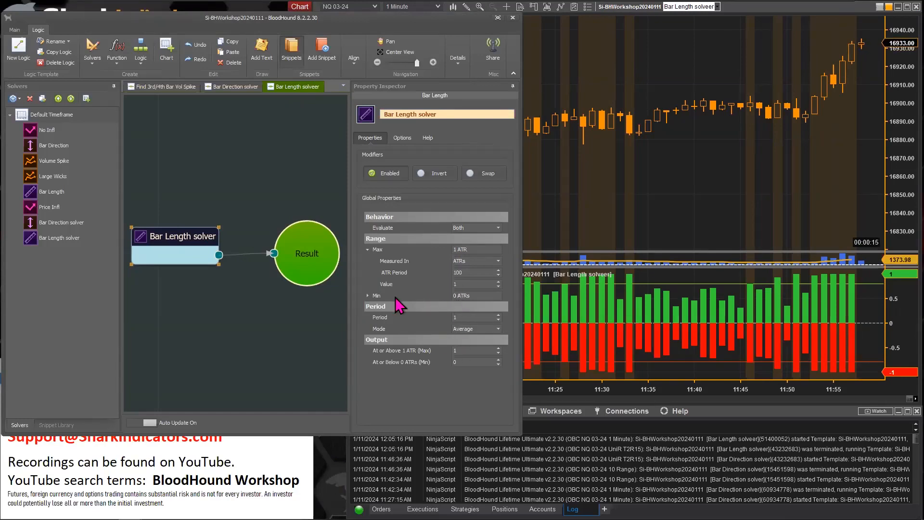
{"action": "left_click", "coordinate": [377, 299]}
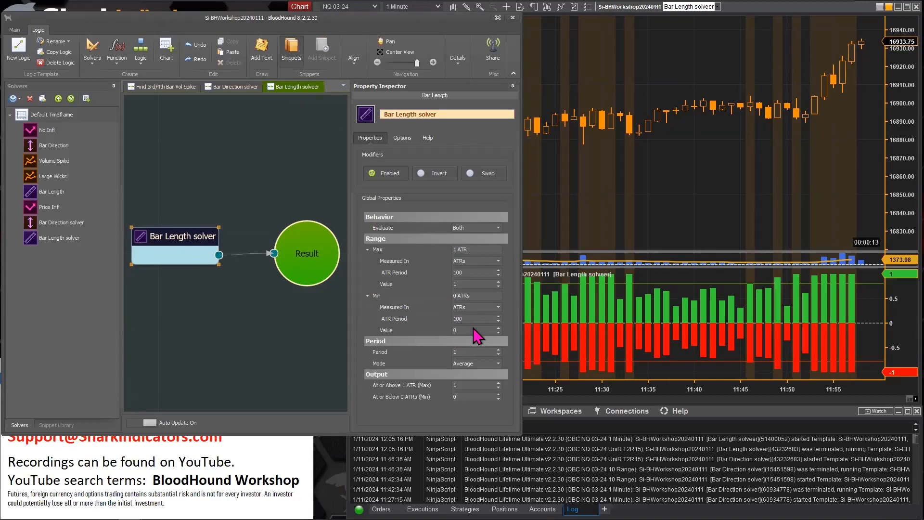
{"action": "left_click", "coordinate": [498, 329]}
{"action": "left_click", "coordinate": [498, 328]}
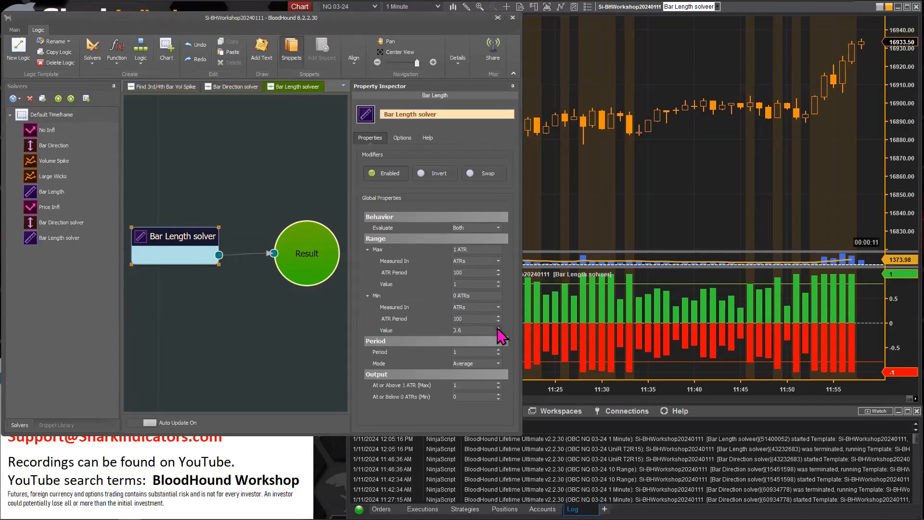
{"action": "left_click", "coordinate": [498, 328]}
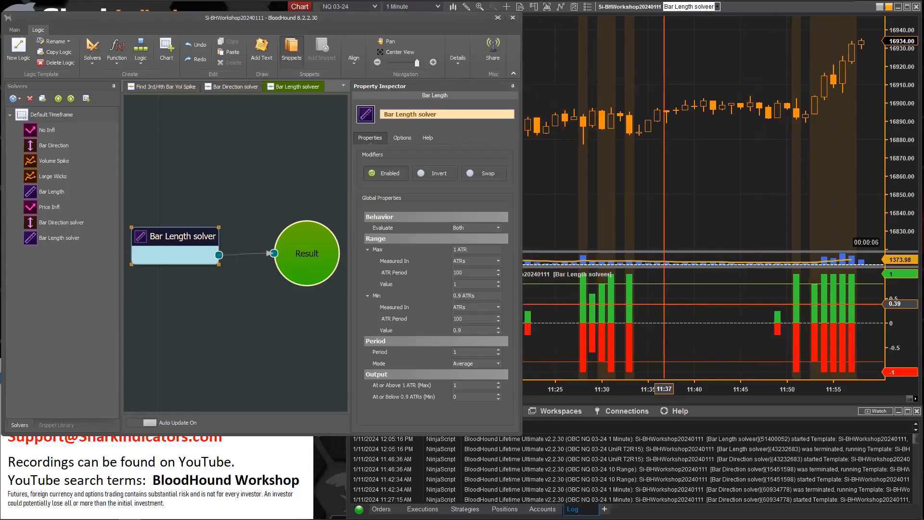
Compare the chart signals, then set the Min range value to 0.99 ATRs
{"action": "left_click", "coordinate": [656, 302]}
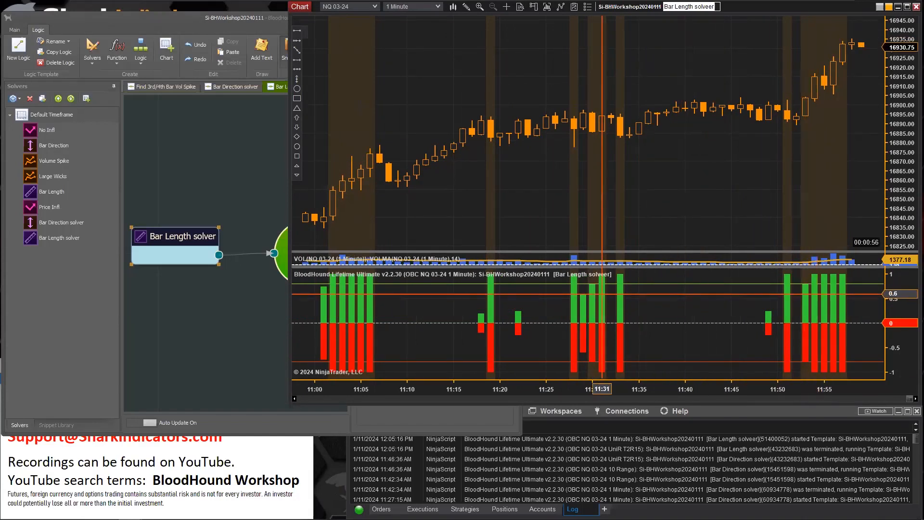
{"action": "left_click", "coordinate": [177, 235]}
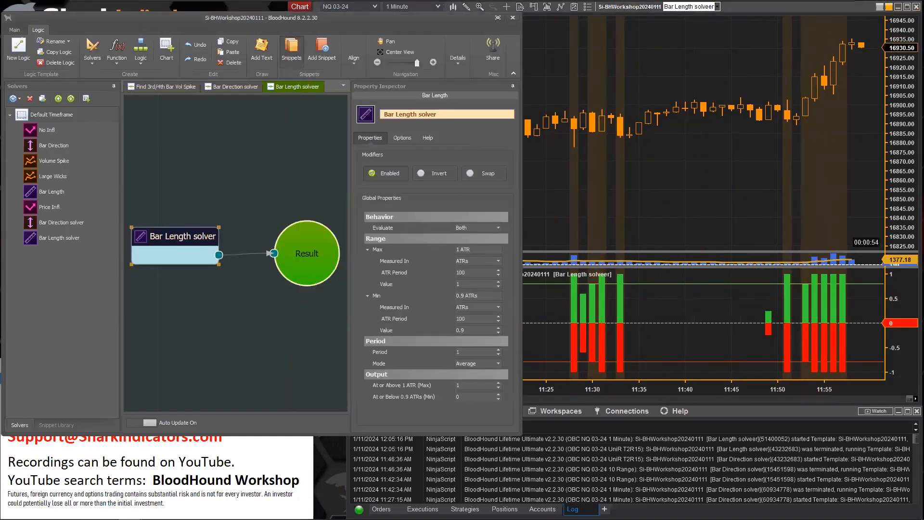
{"action": "left_click", "coordinate": [595, 171]}
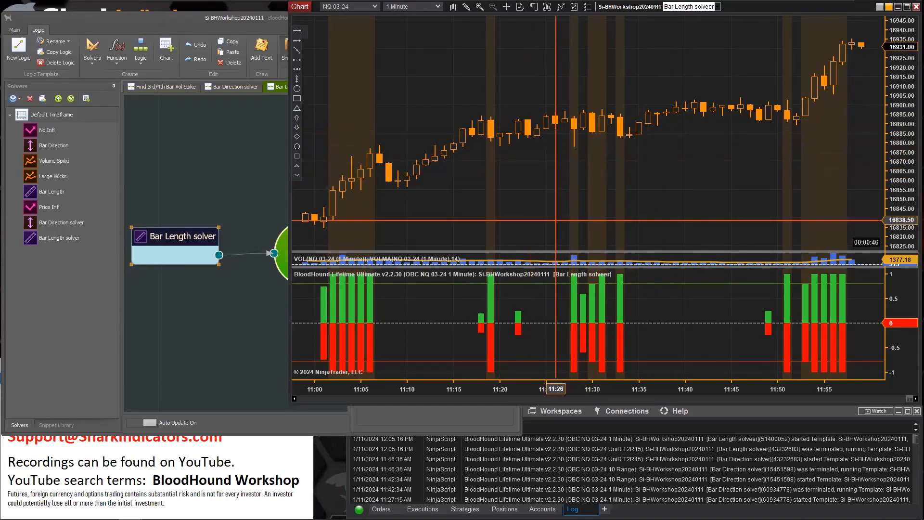
{"action": "left_click", "coordinate": [171, 239]}
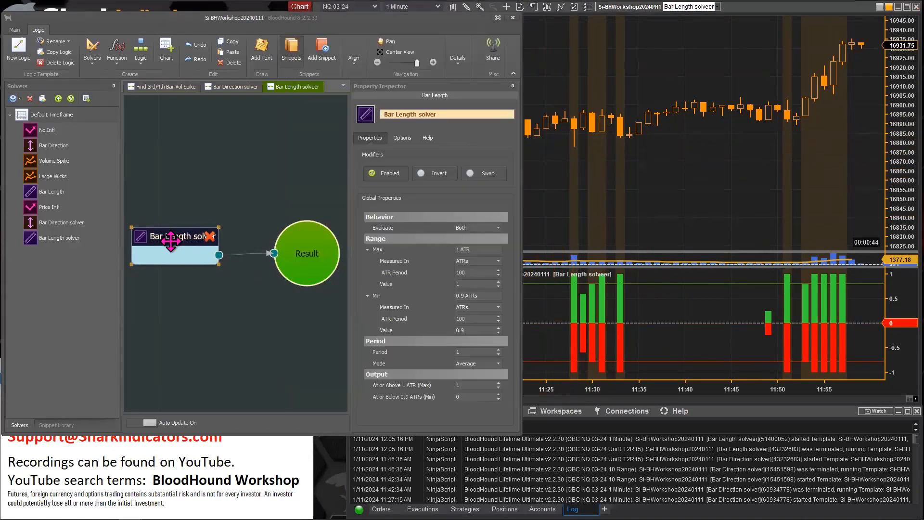
{"action": "left_click", "coordinate": [468, 330]}
{"action": "type", "text": "9"}
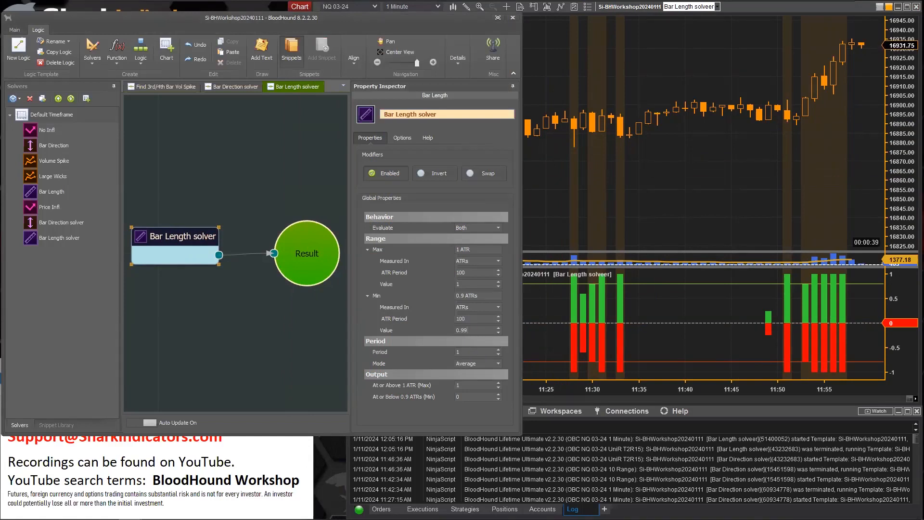
{"action": "key", "text": "Return"}
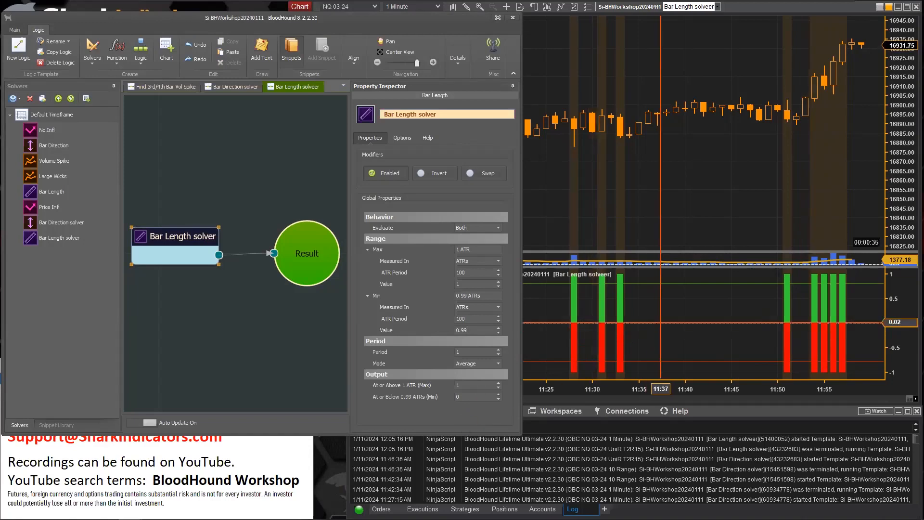
{"action": "left_click", "coordinate": [464, 284]}
{"action": "type", "text": "."}
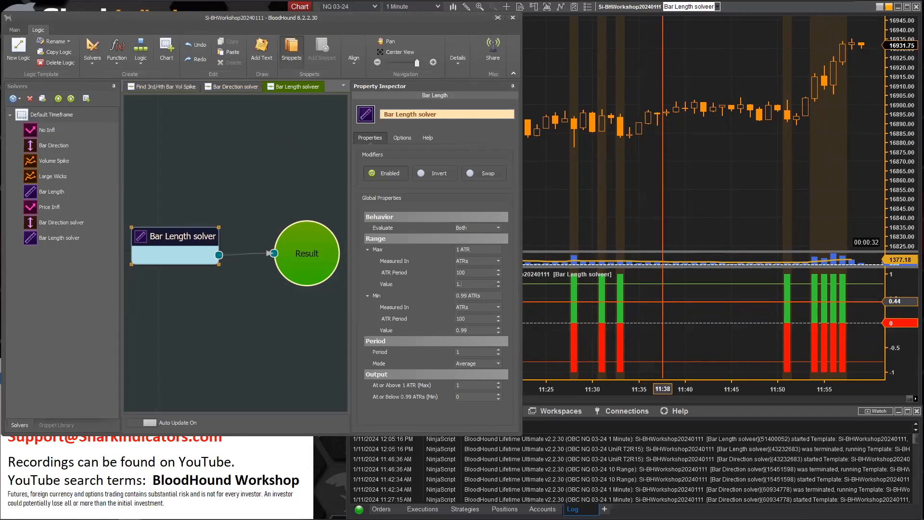
{"action": "left_click", "coordinate": [663, 302]}
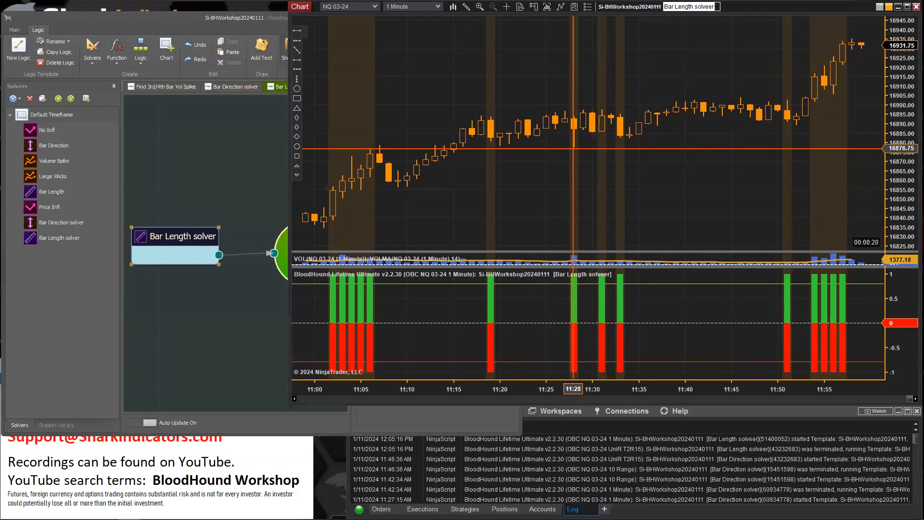
{"action": "left_click", "coordinate": [175, 238]}
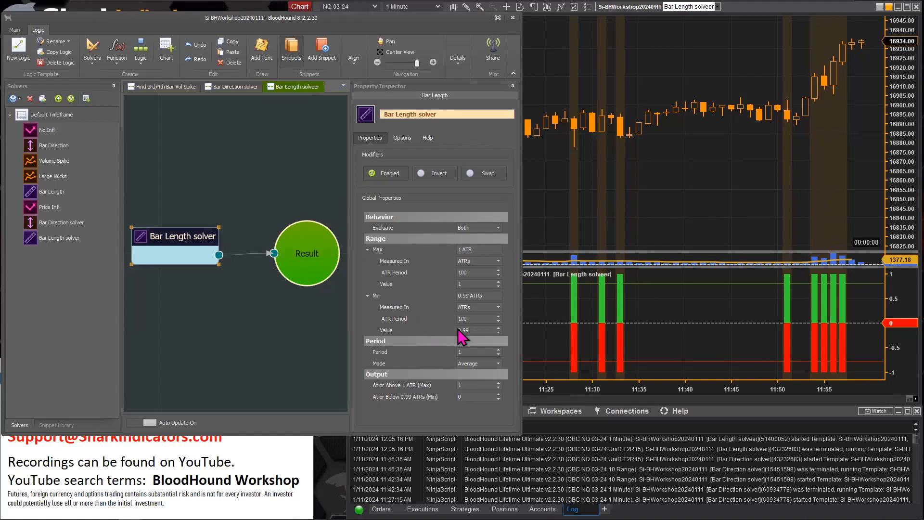
{"action": "mouse_move", "coordinate": [382, 304]}
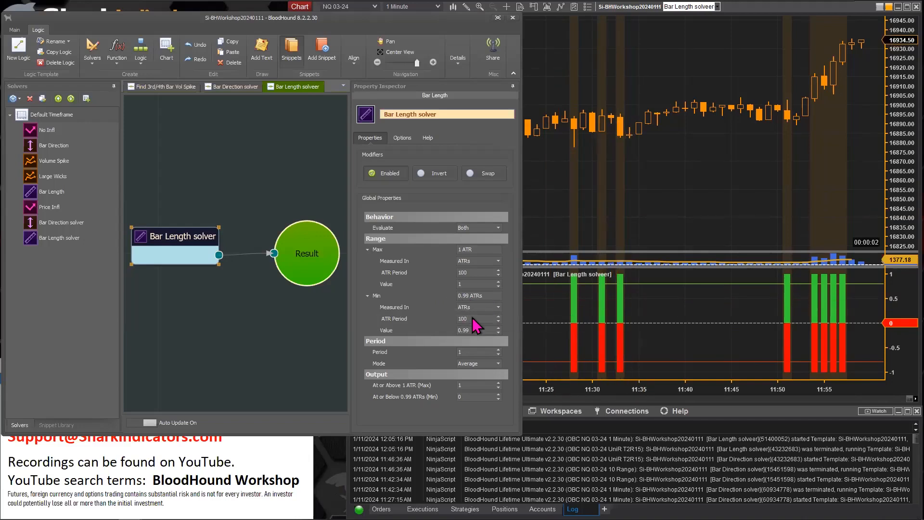
Set the At or Above Max output to 0 and the At or Below Min output to 1
{"action": "left_click", "coordinate": [465, 385]}
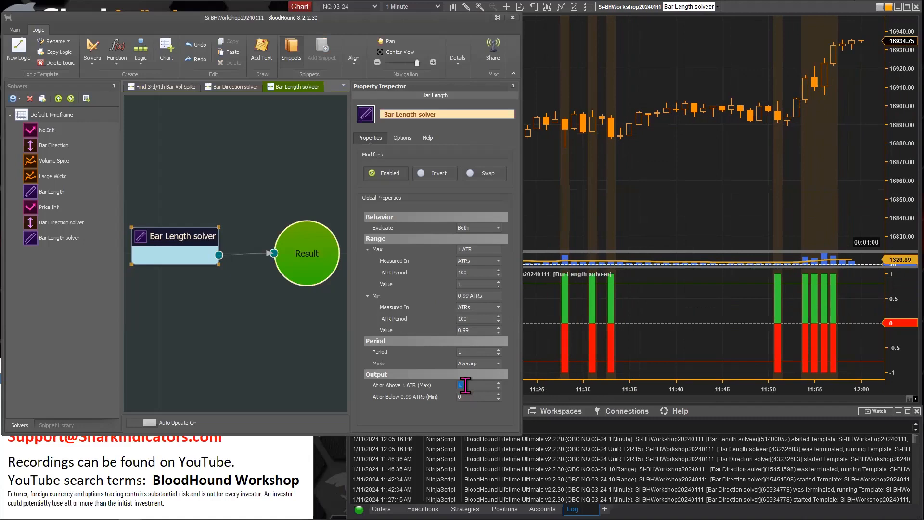
{"action": "left_click", "coordinate": [465, 396]}
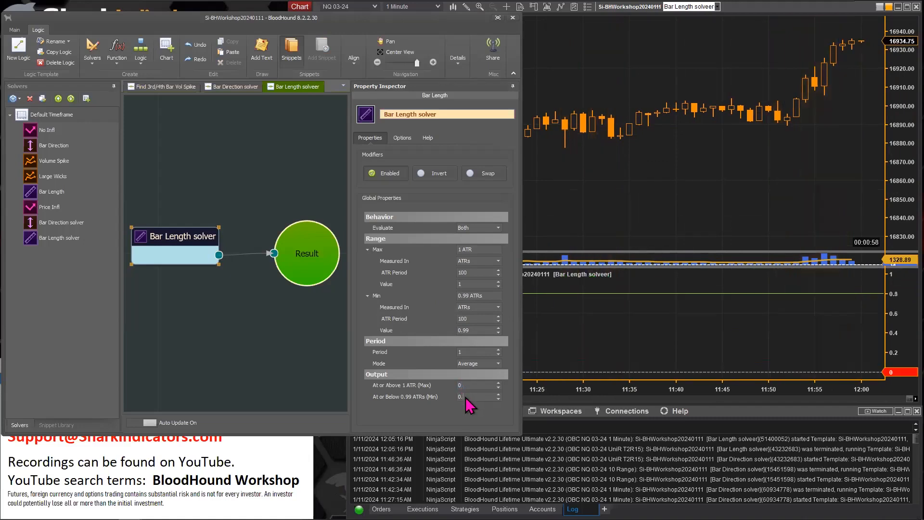
{"action": "type", "text": "0.1"}
{"action": "left_click", "coordinate": [469, 415]}
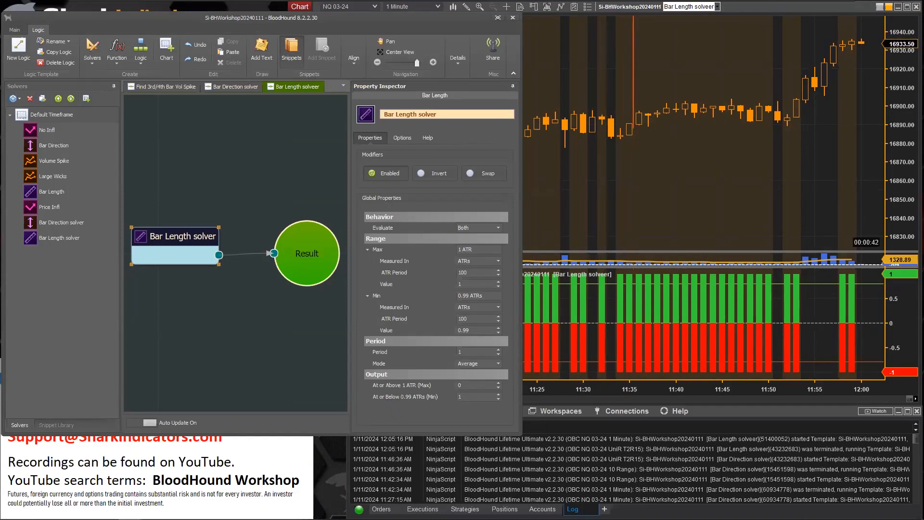
Compare the chart signals and review the Max range's Measured In options, keeping ATRs
{"action": "left_click", "coordinate": [612, 207]}
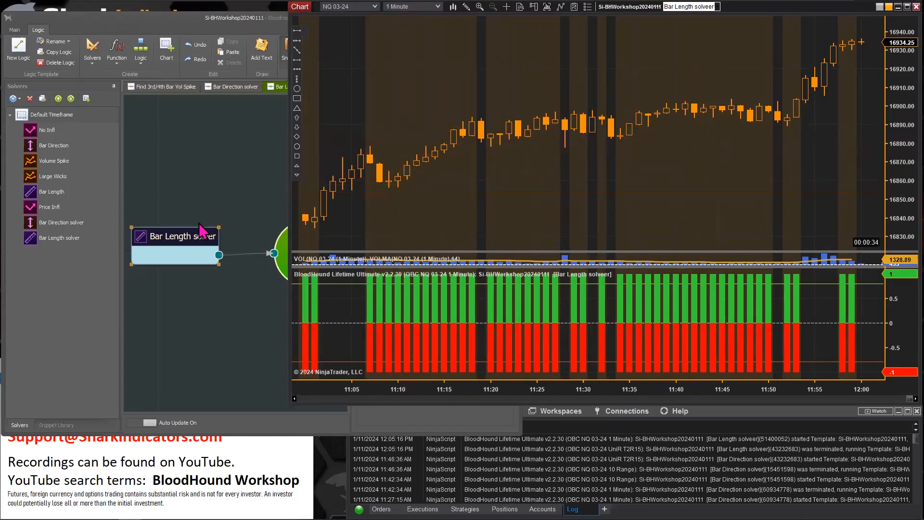
{"action": "left_click", "coordinate": [168, 234]}
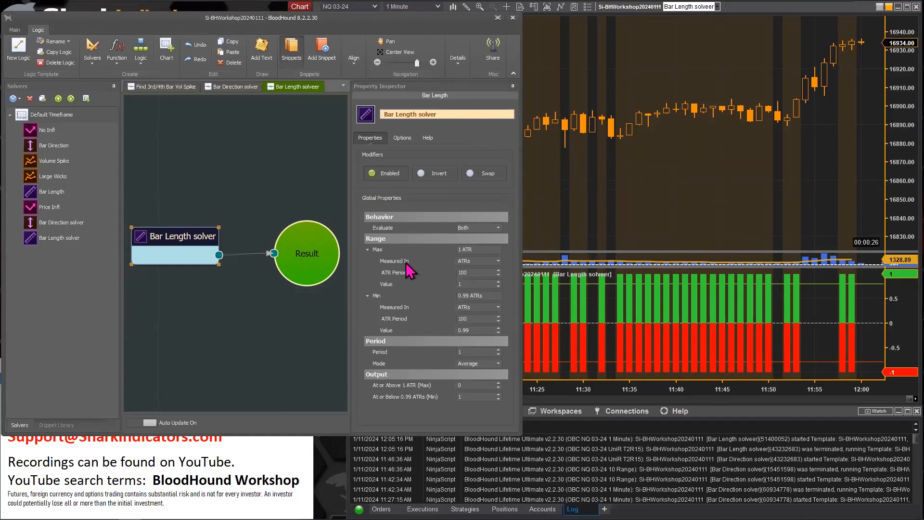
{"action": "left_click", "coordinate": [499, 261]}
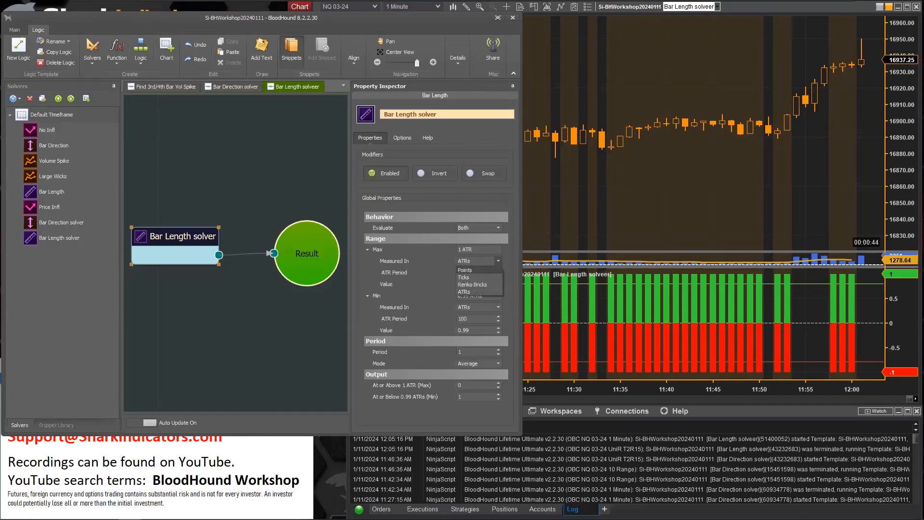
{"action": "left_click", "coordinate": [471, 263]}
{"action": "mouse_move", "coordinate": [380, 260]}
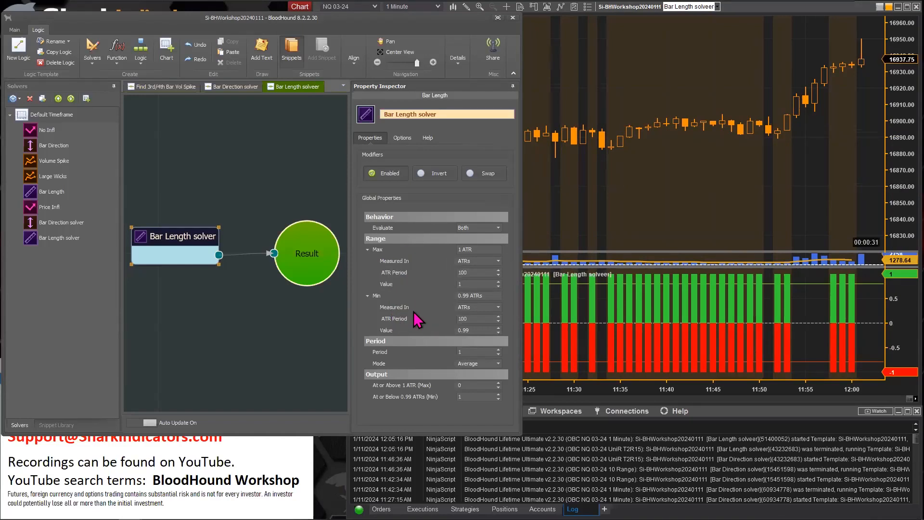
Set the At or Below Min output to 0 and the At or Above Max output back to 1
{"action": "left_click", "coordinate": [468, 397]}
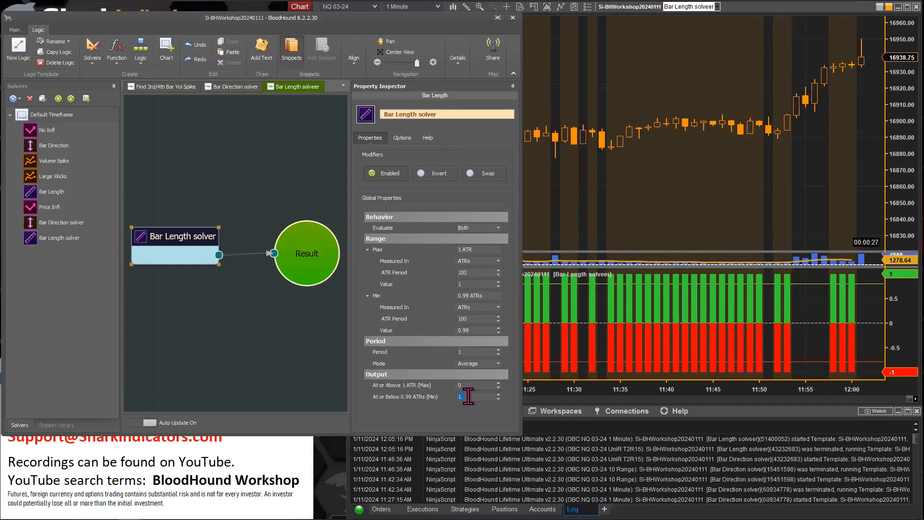
{"action": "type", "text": "0."}
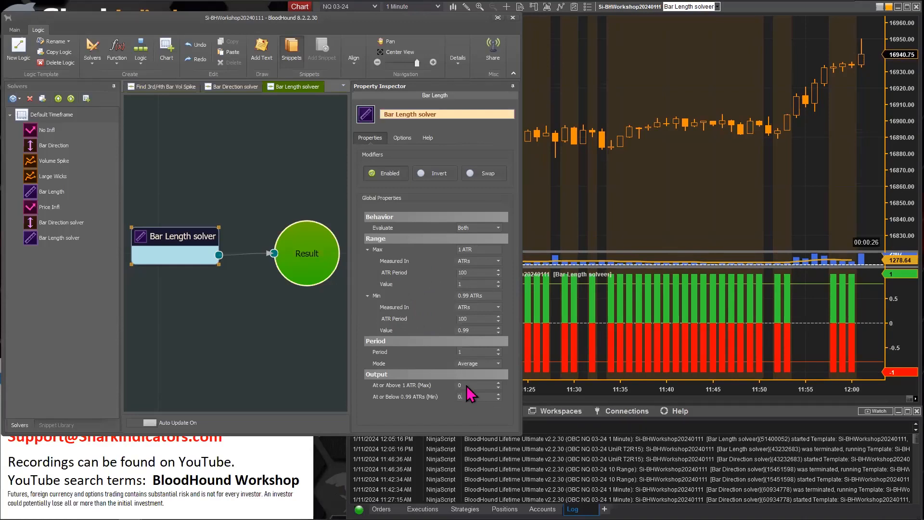
{"action": "left_click", "coordinate": [466, 386]}
{"action": "type", "text": "0.1"}
{"action": "double_click", "coordinate": [470, 385]}
{"action": "type", "text": "1"}
{"action": "key", "text": "Return"}
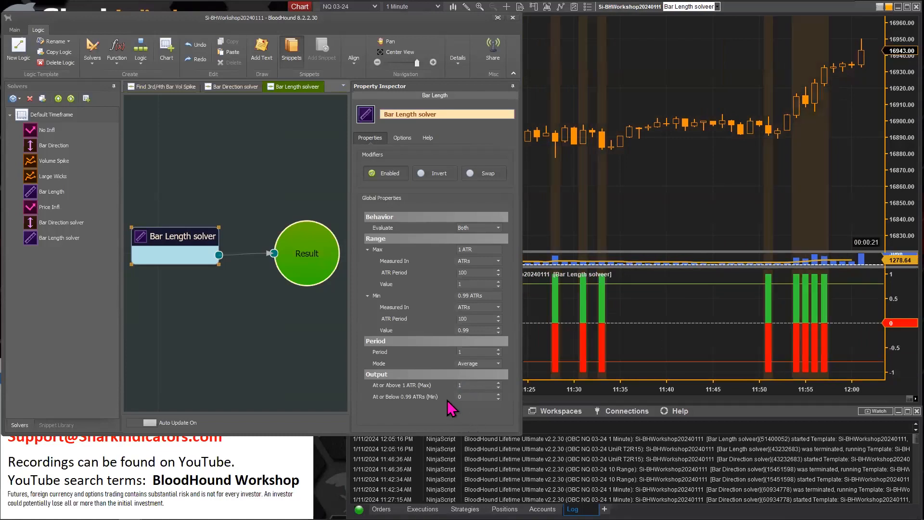
Collapse the Max and Min range sections of the Bar Length solver
{"action": "left_click", "coordinate": [368, 295]}
{"action": "left_click", "coordinate": [368, 249]}
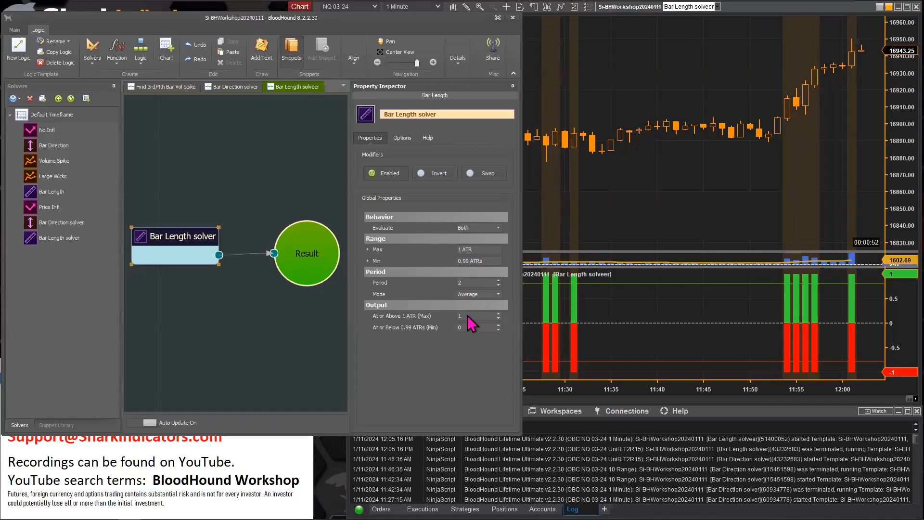
{"action": "mouse_move", "coordinate": [406, 326]}
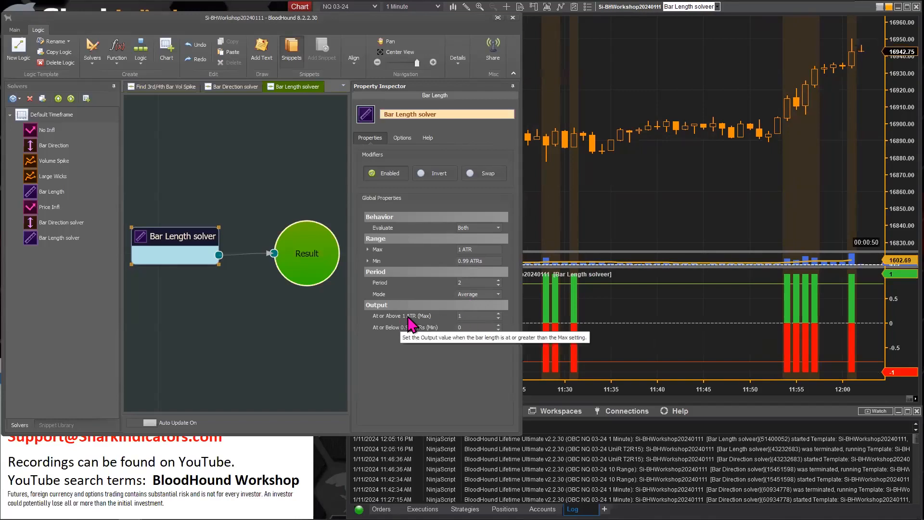
Draw a dashed rectangle around the chart bars between about 11:20 and 11:27
{"action": "left_click", "coordinate": [609, 207]}
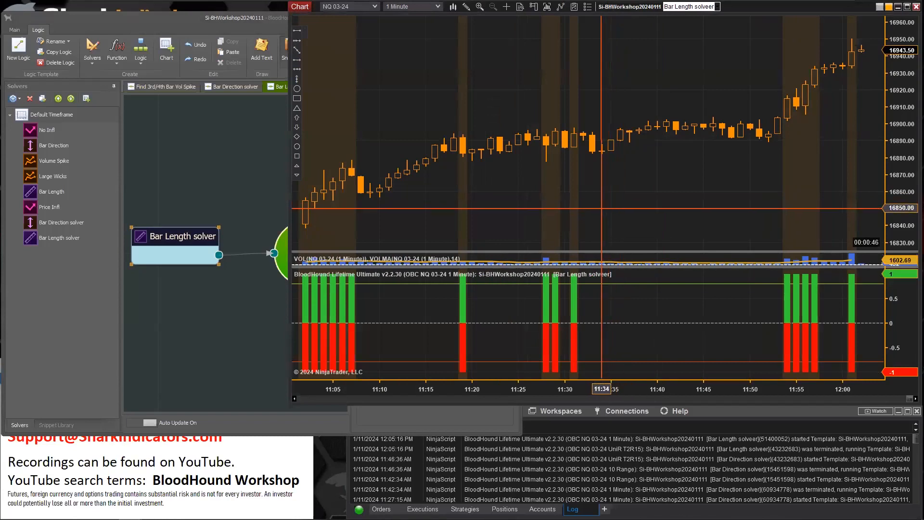
{"action": "left_click_drag", "start_coordinate": [600, 208], "coordinate": [846, 345]}
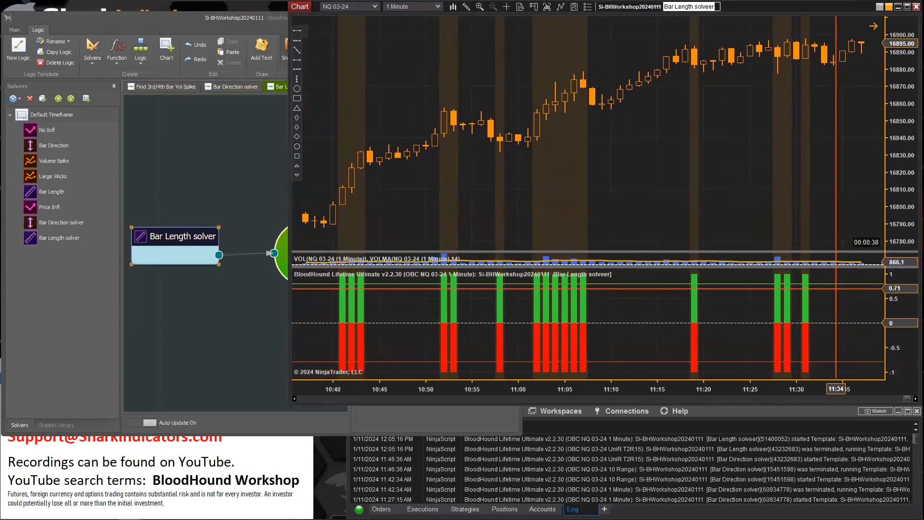
{"action": "left_click_drag", "start_coordinate": [839, 390], "coordinate": [574, 342]}
{"action": "left_click_drag", "start_coordinate": [625, 208], "coordinate": [671, 220]}
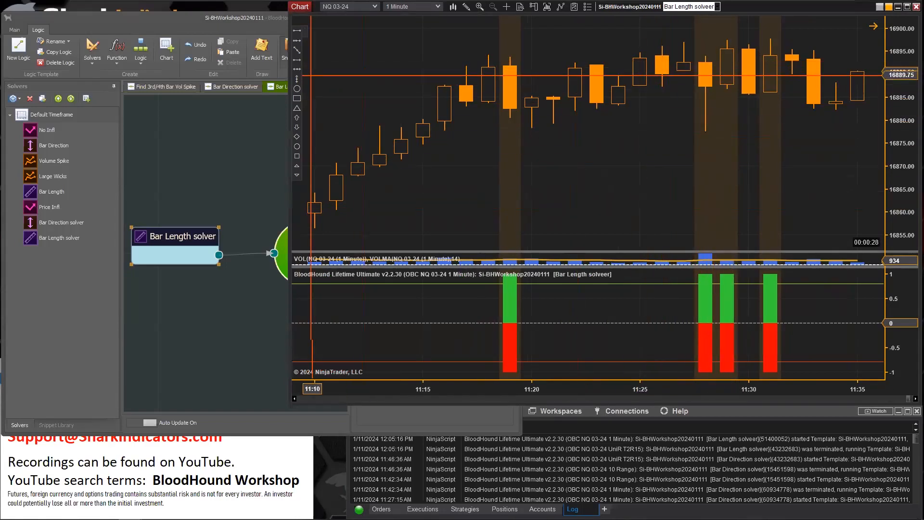
{"action": "left_click", "coordinate": [297, 98]}
{"action": "left_click", "coordinate": [688, 43]}
{"action": "left_click", "coordinate": [522, 133]}
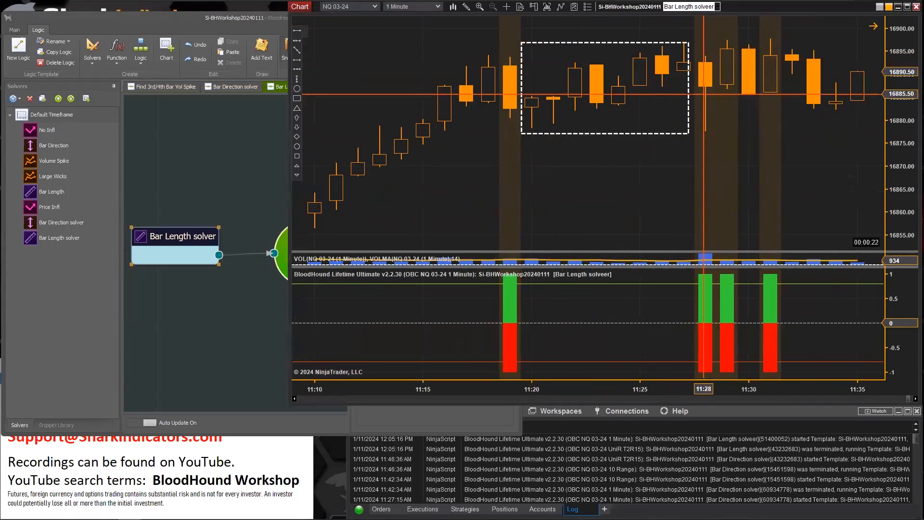
Draw an arrow pointing up at the 11:28 bar on the chart
{"action": "left_click", "coordinate": [299, 70]}
{"action": "left_click", "coordinate": [704, 189]}
{"action": "left_click", "coordinate": [705, 140]}
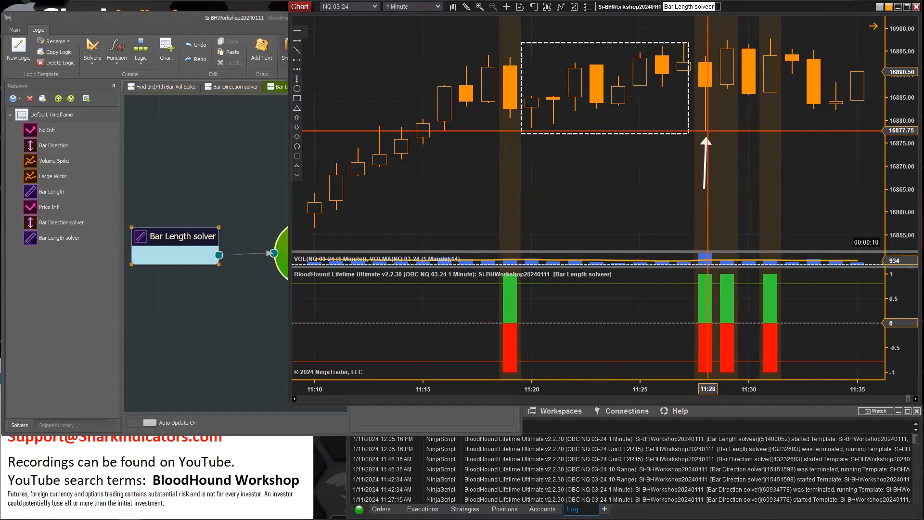
Move the arrow across the signal bars to point at the 11:19 bar
{"action": "left_click", "coordinate": [703, 164]}
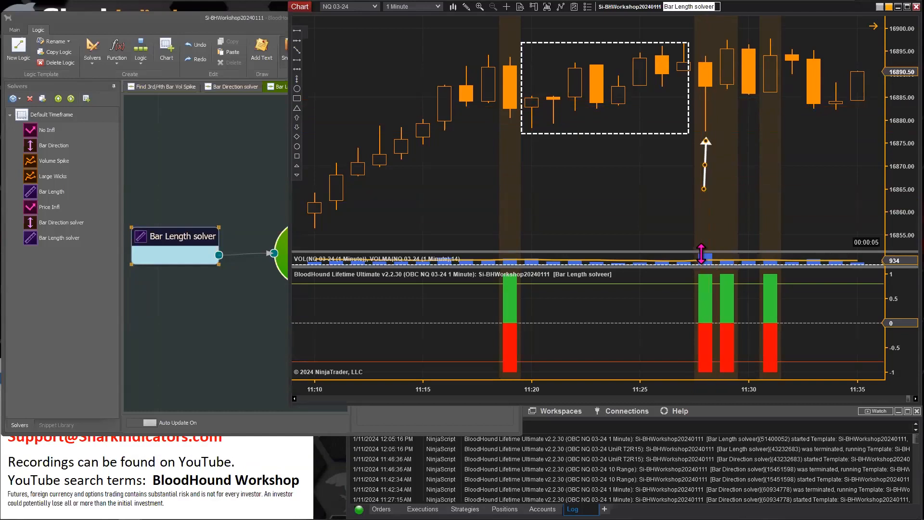
{"action": "mouse_move", "coordinate": [704, 154]}
{"action": "left_mouse_down"}
{"action": "mouse_move", "coordinate": [732, 126]}
{"action": "mouse_move", "coordinate": [673, 98]}
{"action": "mouse_move", "coordinate": [540, 99]}
{"action": "mouse_move", "coordinate": [618, 116]}
{"action": "mouse_move", "coordinate": [427, 140]}
{"action": "mouse_move", "coordinate": [681, 141]}
{"action": "mouse_move", "coordinate": [728, 118]}
{"action": "mouse_move", "coordinate": [750, 123]}
{"action": "left_mouse_up"}
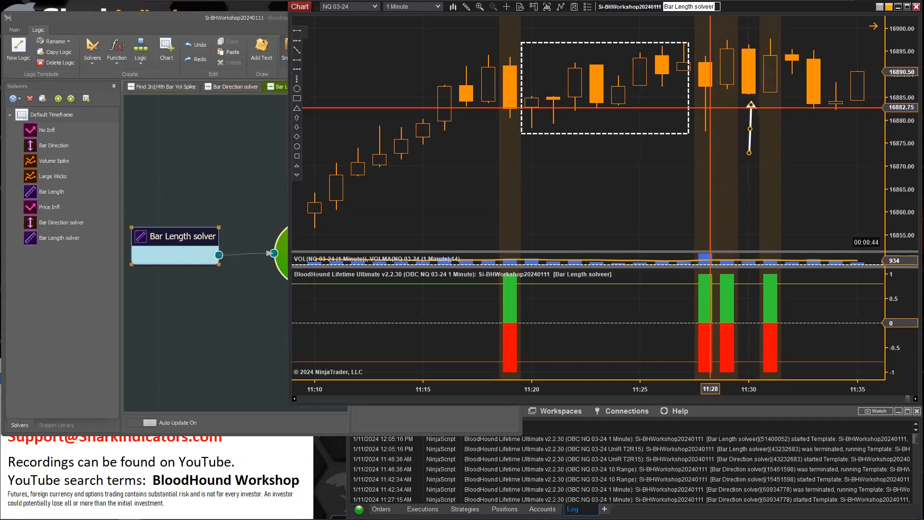
{"action": "left_click_drag", "start_coordinate": [746, 122], "coordinate": [705, 162]}
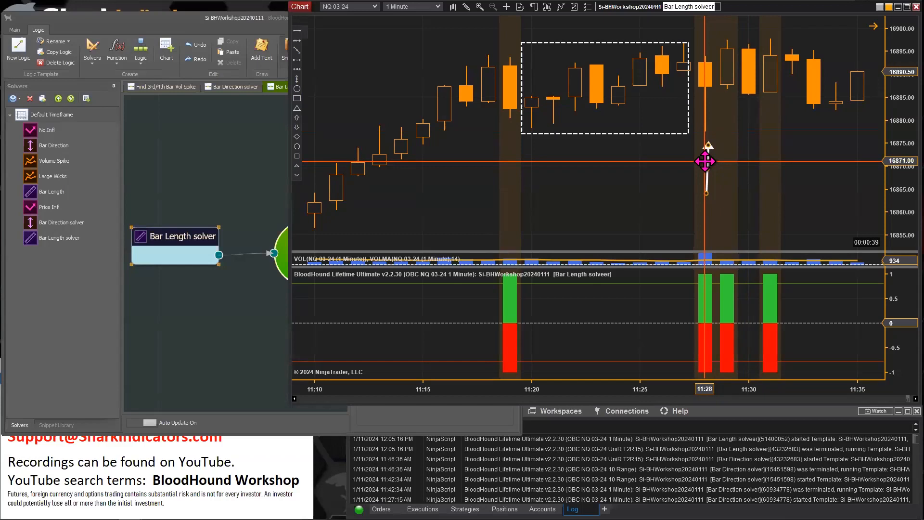
{"action": "left_click_drag", "start_coordinate": [706, 162], "coordinate": [506, 145]}
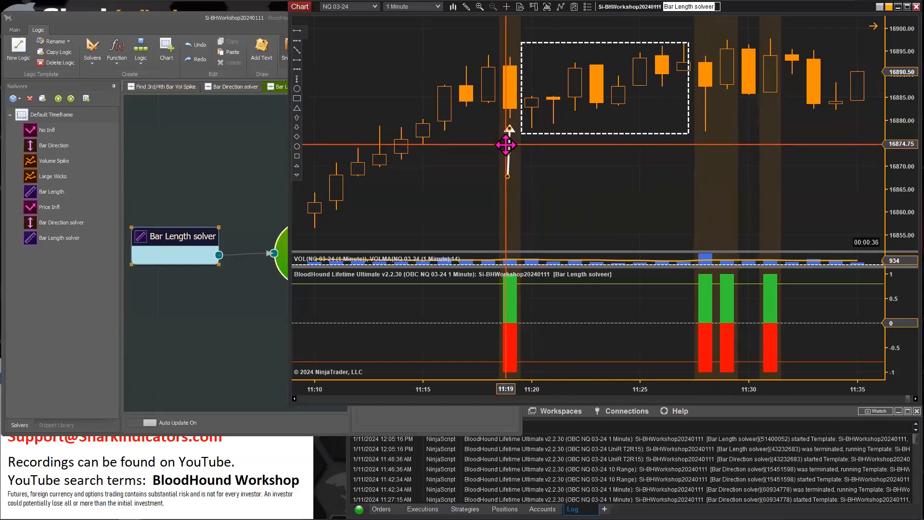
Expand the Max range section of the Bar Length solver to review its settings
{"action": "left_click", "coordinate": [174, 248]}
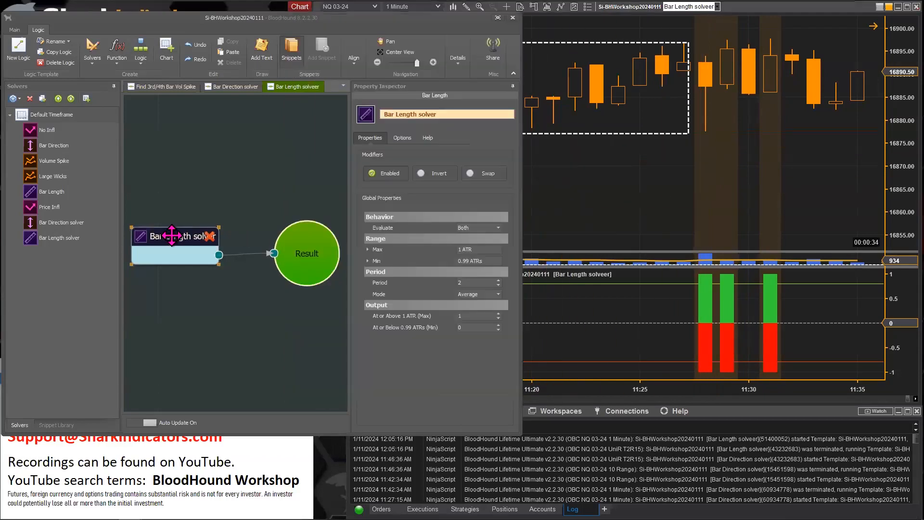
{"action": "left_click", "coordinate": [367, 249]}
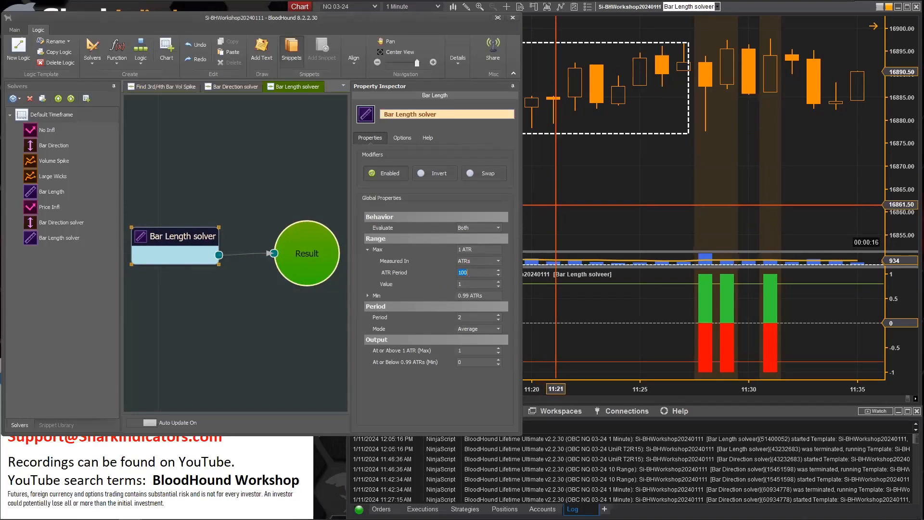
Move the arrow along the highlighted long bars, finishing under the 11:31 bar
{"action": "left_click", "coordinate": [556, 205]}
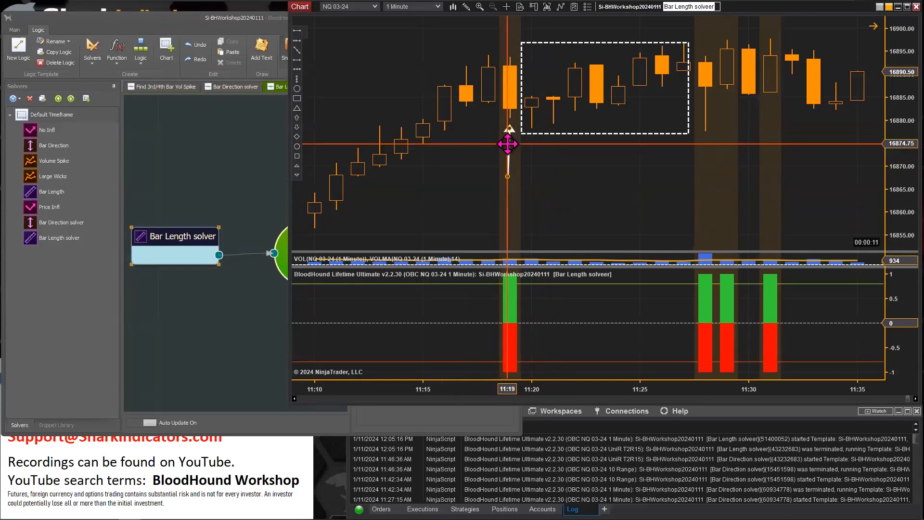
{"action": "left_click_drag", "start_coordinate": [521, 145], "coordinate": [703, 154]}
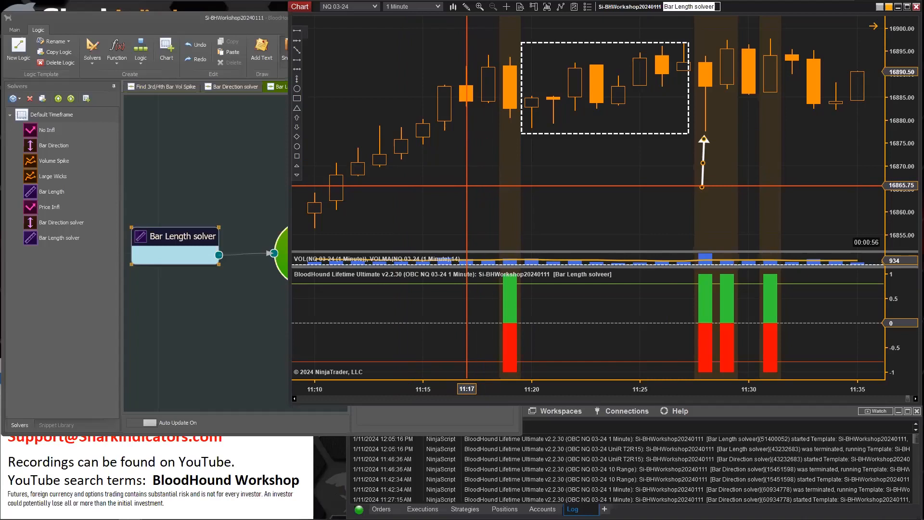
{"action": "mouse_move", "coordinate": [702, 155]}
{"action": "left_mouse_down"}
{"action": "mouse_move", "coordinate": [726, 140]}
{"action": "mouse_move", "coordinate": [726, 124]}
{"action": "mouse_move", "coordinate": [756, 124]}
{"action": "mouse_move", "coordinate": [746, 124]}
{"action": "left_mouse_up"}
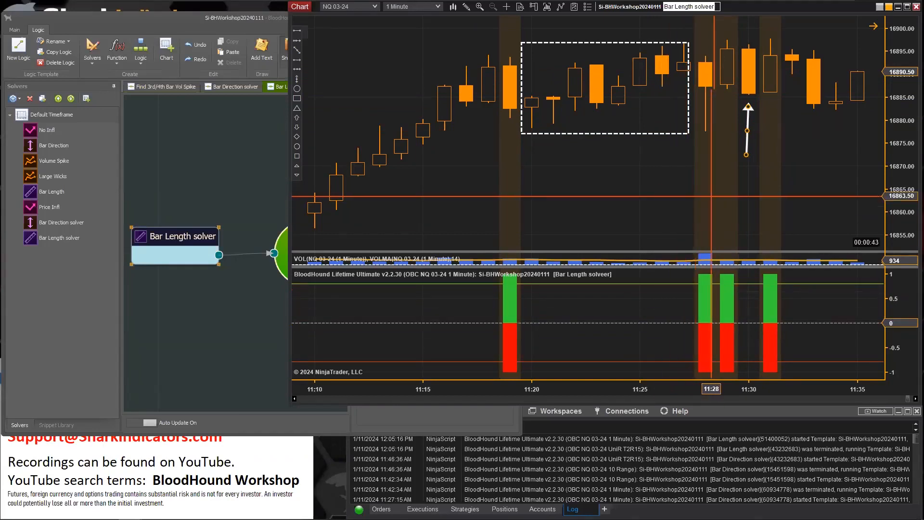
{"action": "left_click_drag", "start_coordinate": [738, 120], "coordinate": [750, 120]}
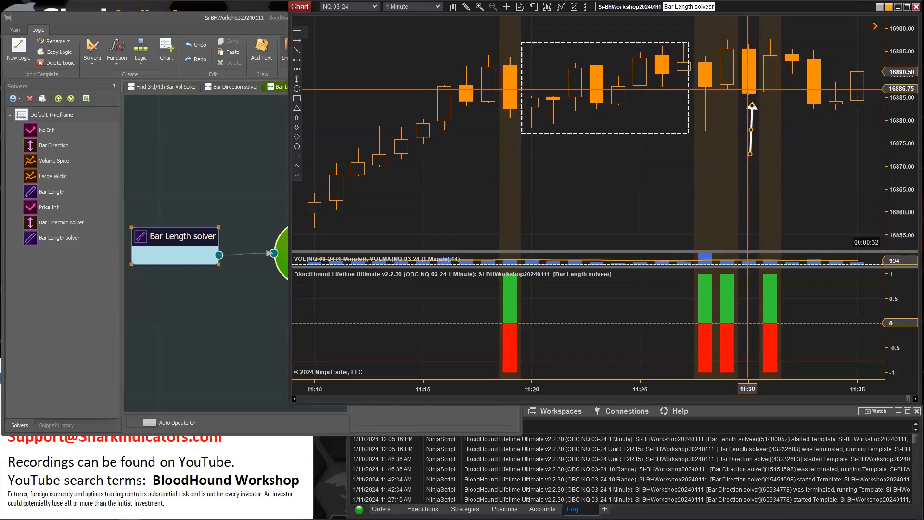
{"action": "left_click_drag", "start_coordinate": [752, 123], "coordinate": [770, 128]}
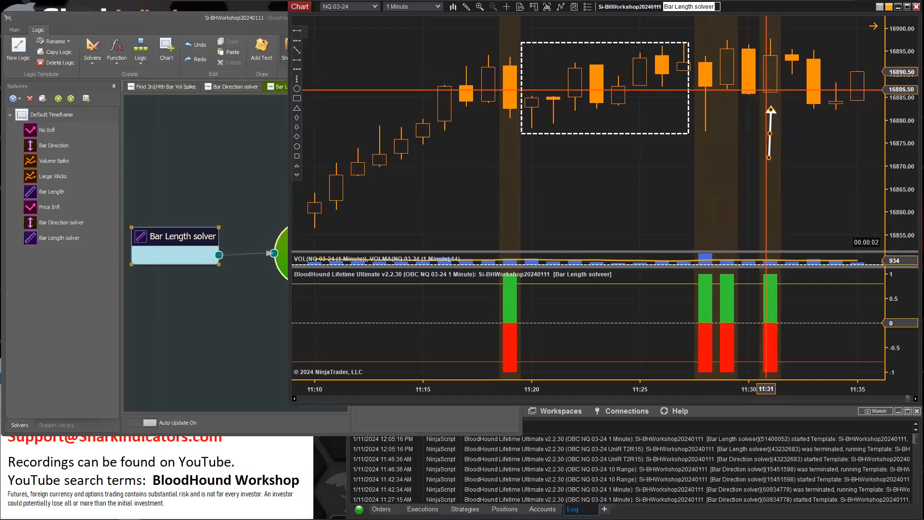
{"action": "mouse_move", "coordinate": [769, 128]}
{"action": "left_mouse_down"}
{"action": "mouse_move", "coordinate": [748, 125]}
{"action": "mouse_move", "coordinate": [768, 128]}
{"action": "left_mouse_up"}
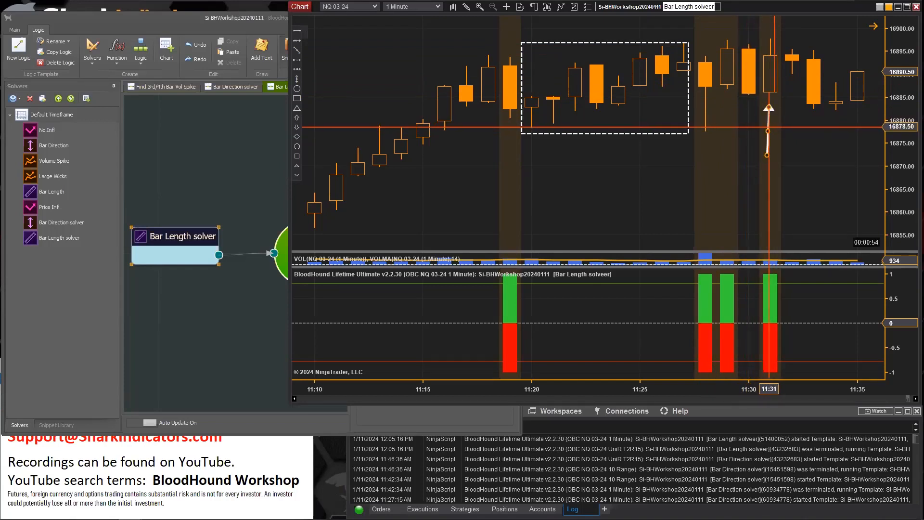
Set the Bar Length solver's period Mode to Smallest
{"action": "left_click", "coordinate": [208, 236]}
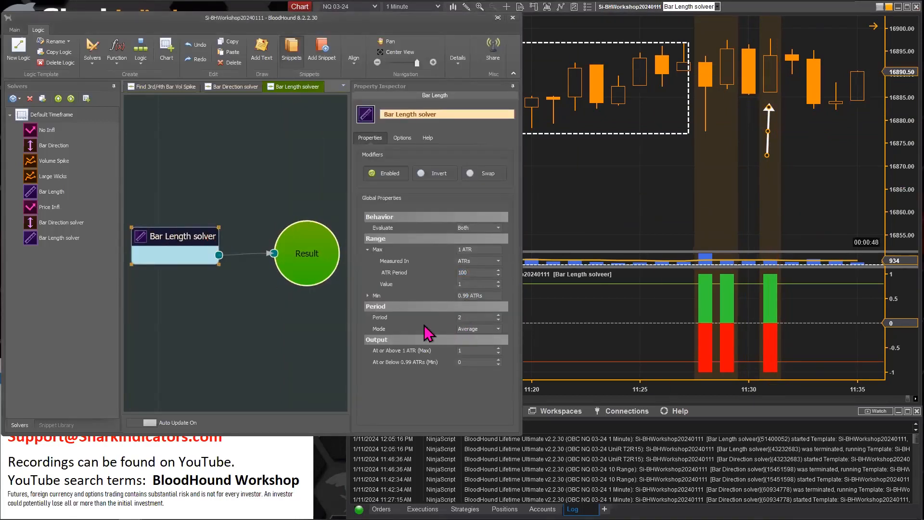
{"action": "left_click", "coordinate": [499, 329]}
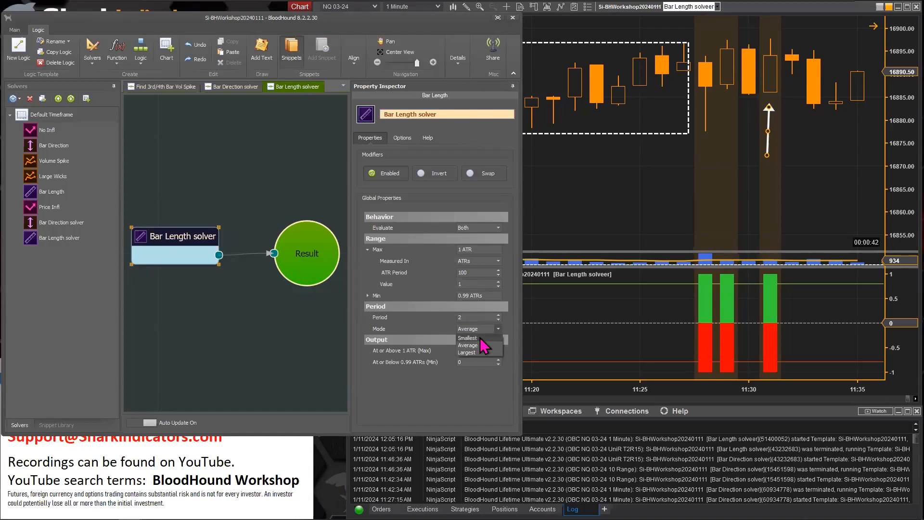
{"action": "left_click", "coordinate": [481, 338]}
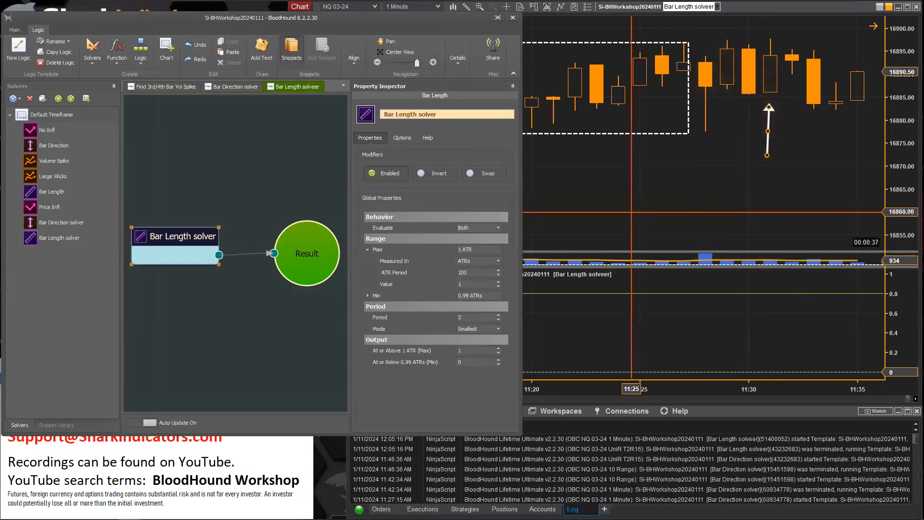
Move the arrow along the chart to point up at the highlighted 11:05 bar
{"action": "left_click", "coordinate": [624, 389]}
{"action": "left_click_drag", "start_coordinate": [619, 386], "coordinate": [679, 386]}
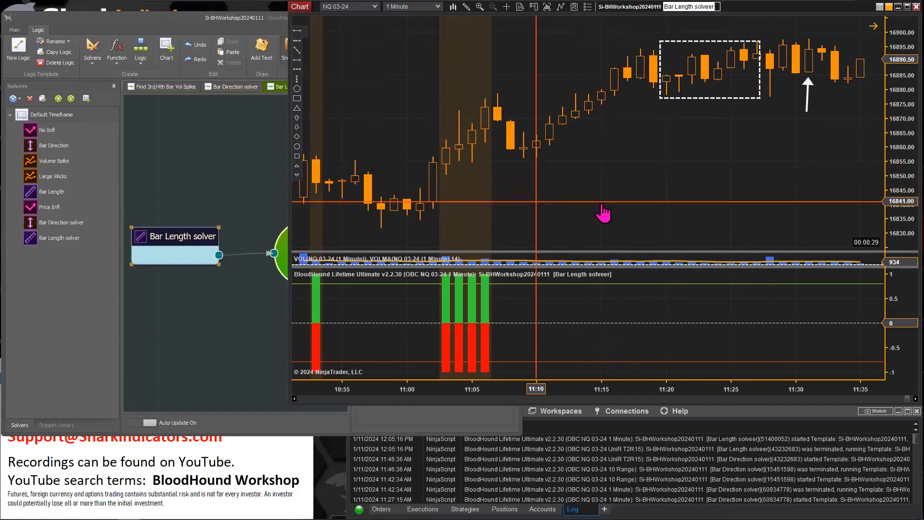
{"action": "scroll", "coordinate": [714, 217], "scroll_direction": "up", "scroll_amount": 5}
{"action": "scroll", "coordinate": [677, 222], "scroll_direction": "up", "scroll_amount": 2}
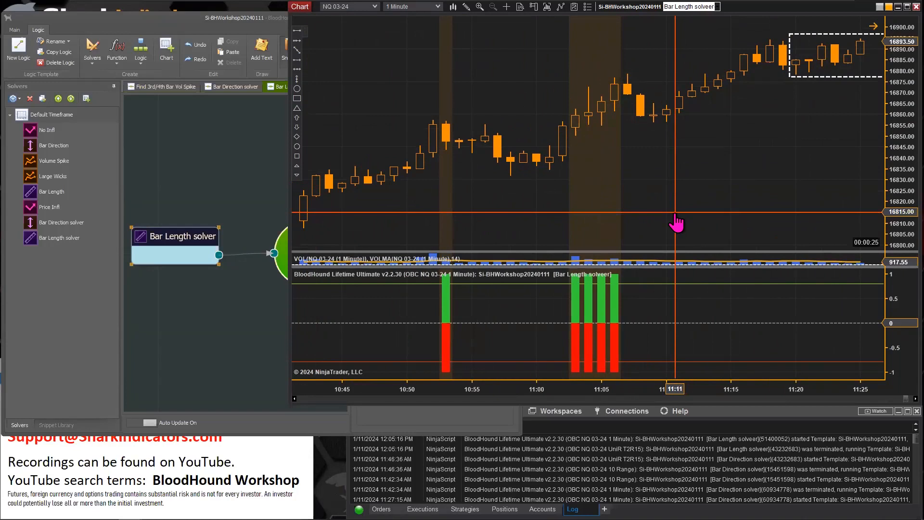
{"action": "left_click_drag", "start_coordinate": [677, 223], "coordinate": [630, 222]}
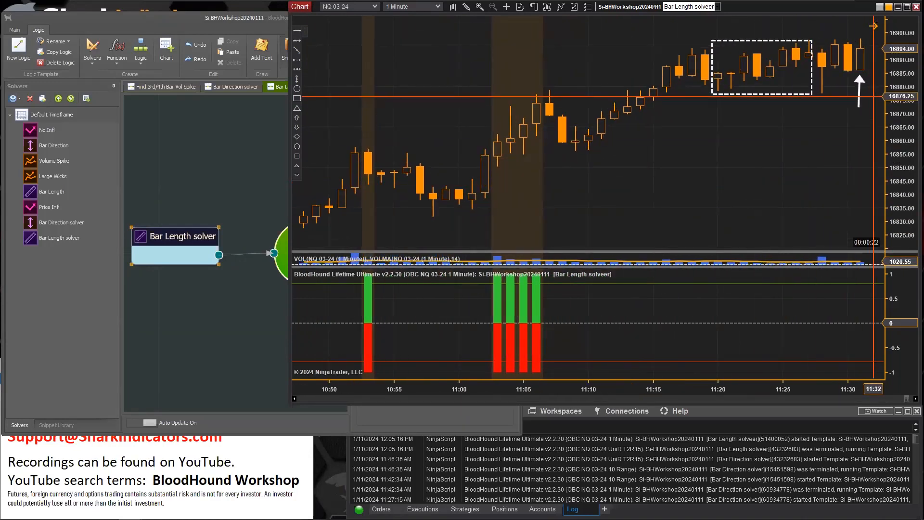
{"action": "left_click", "coordinate": [859, 93]}
{"action": "mouse_move", "coordinate": [859, 93]}
{"action": "left_mouse_down"}
{"action": "mouse_move", "coordinate": [595, 192]}
{"action": "mouse_move", "coordinate": [517, 207]}
{"action": "left_mouse_up"}
{"action": "left_click_drag", "start_coordinate": [601, 221], "coordinate": [777, 220]}
{"action": "left_click", "coordinate": [699, 145]}
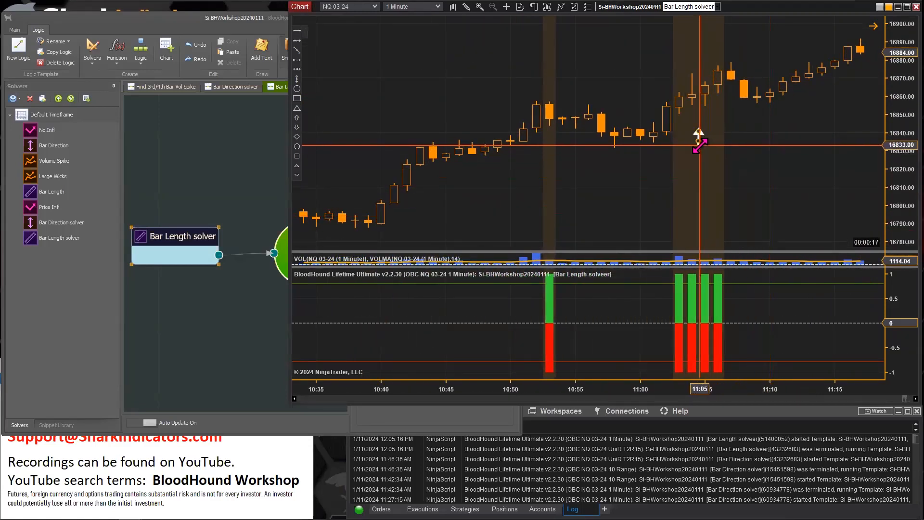
{"action": "left_click_drag", "start_coordinate": [699, 159], "coordinate": [699, 187]}
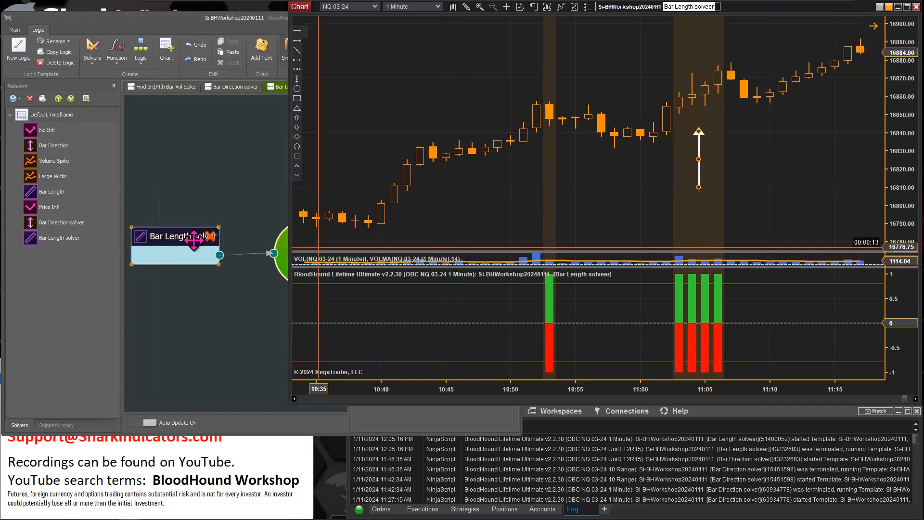
Move the arrow back to point at the long bar around 10:52
{"action": "left_click", "coordinate": [168, 237]}
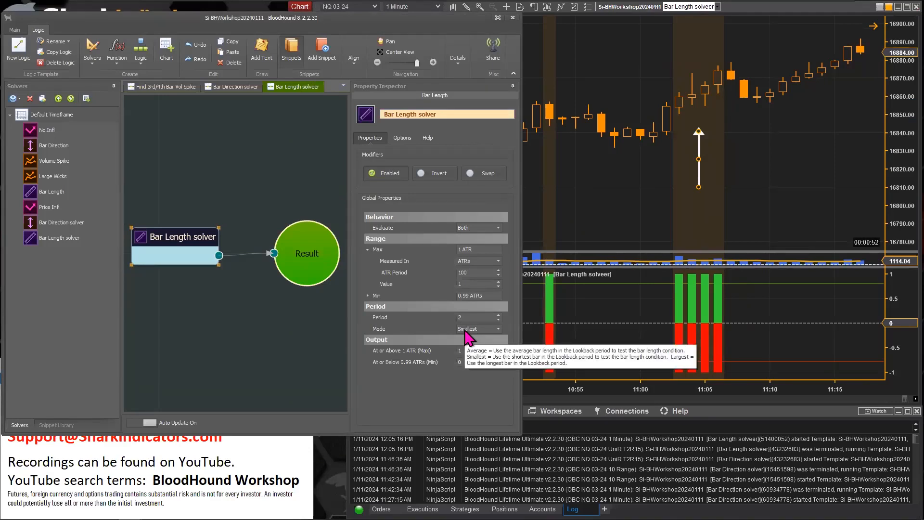
{"action": "left_click", "coordinate": [619, 313]}
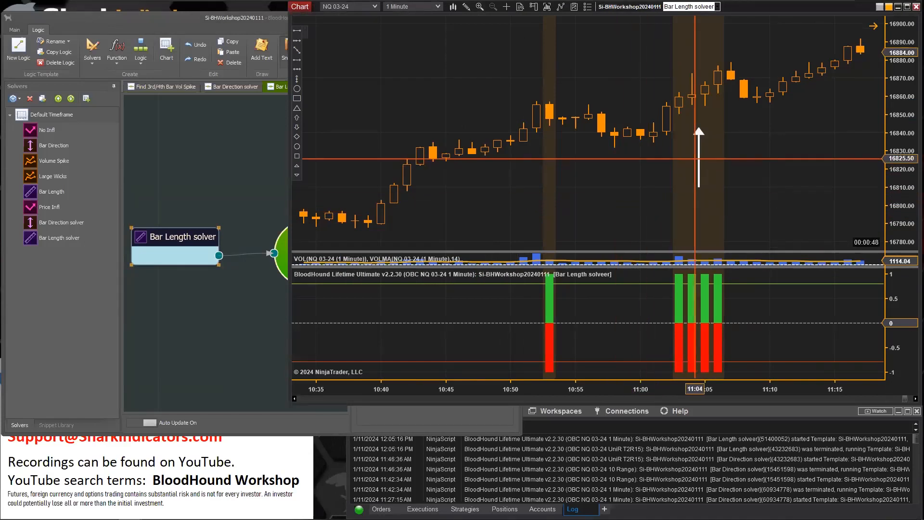
{"action": "left_click", "coordinate": [699, 142]}
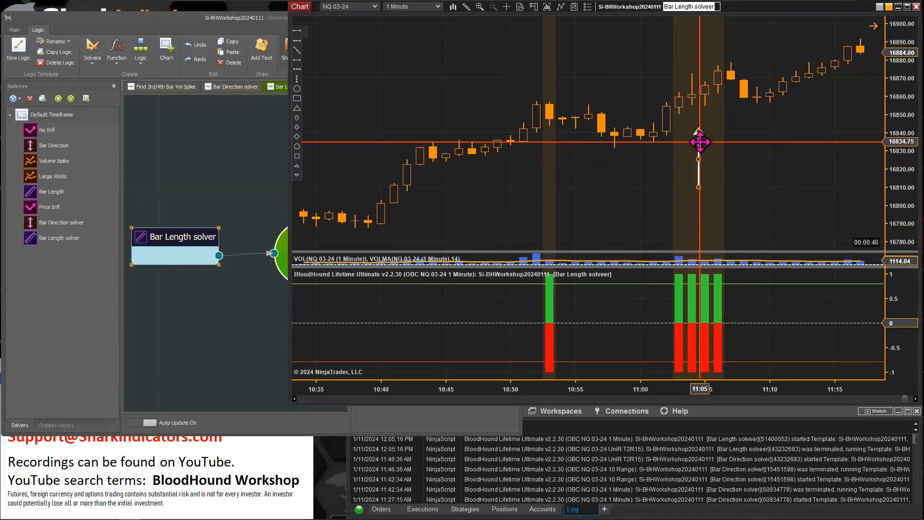
{"action": "left_click_drag", "start_coordinate": [700, 142], "coordinate": [536, 157]}
{"action": "left_click_drag", "start_coordinate": [582, 185], "coordinate": [698, 187]}
{"action": "left_click_drag", "start_coordinate": [610, 208], "coordinate": [780, 212]}
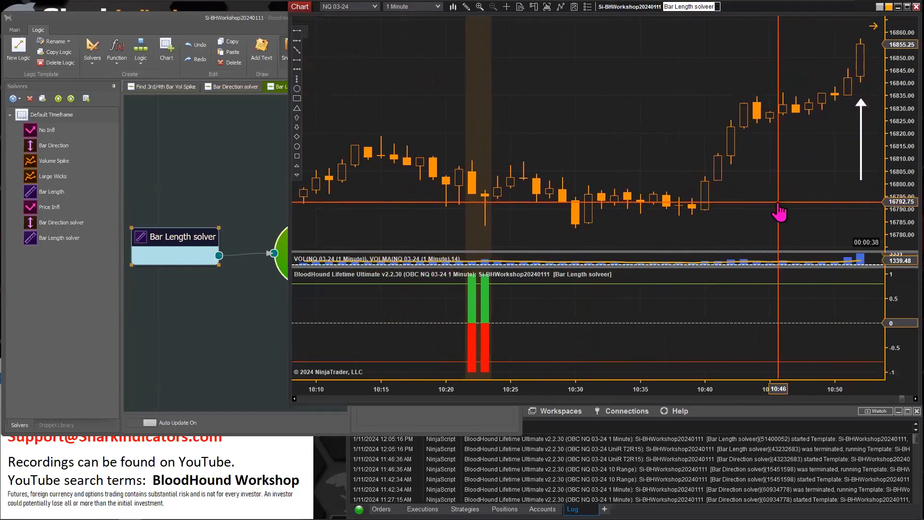
Draw a dashed rectangle around the 10:51 and 10:52 bars
{"action": "mouse_move", "coordinate": [851, 390]}
{"action": "left_mouse_down"}
{"action": "mouse_move", "coordinate": [777, 375]}
{"action": "mouse_move", "coordinate": [716, 384]}
{"action": "left_mouse_up"}
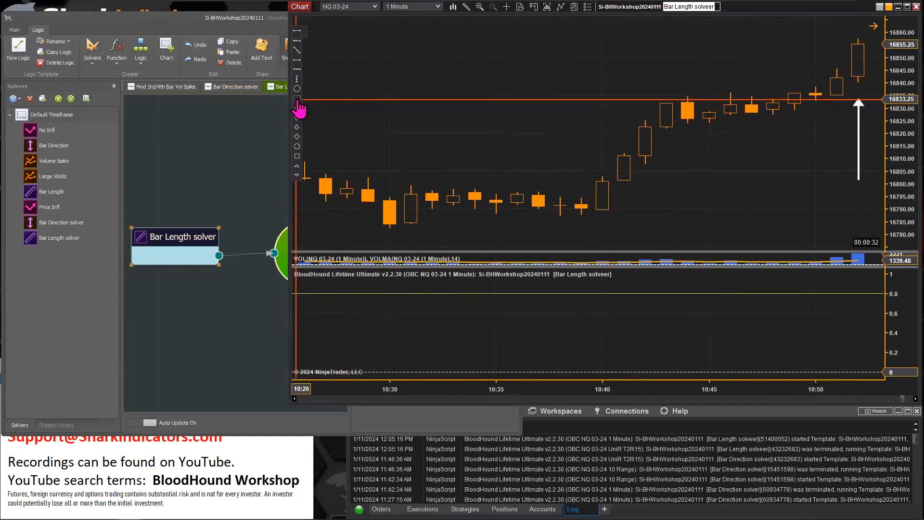
{"action": "mouse_move", "coordinate": [868, 35]}
{"action": "left_mouse_down"}
{"action": "mouse_move", "coordinate": [826, 98]}
{"action": "mouse_move", "coordinate": [866, 111]}
{"action": "mouse_move", "coordinate": [834, 116]}
{"action": "mouse_move", "coordinate": [852, 126]}
{"action": "mouse_move", "coordinate": [835, 123]}
{"action": "left_mouse_up"}
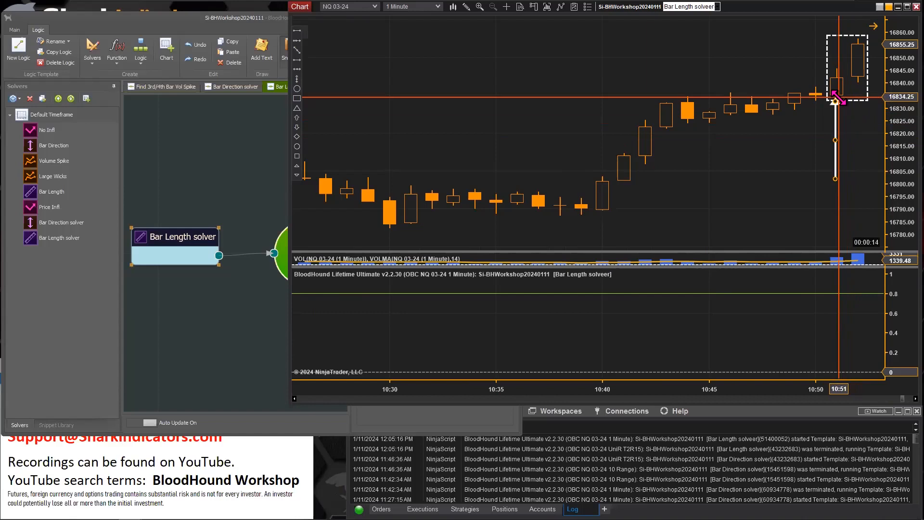
Open the Bar Length solver's period Mode options and close them without changing the mode
{"action": "left_click", "coordinate": [185, 232]}
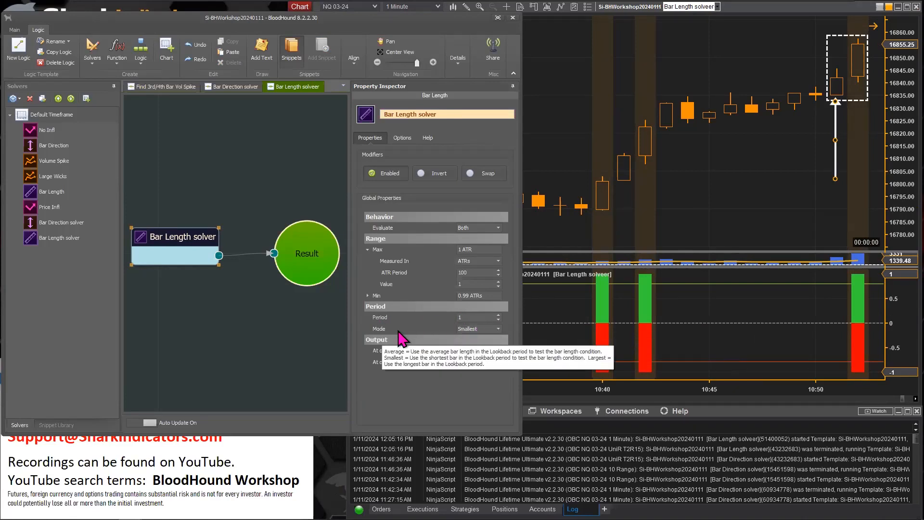
{"action": "left_click", "coordinate": [498, 329]}
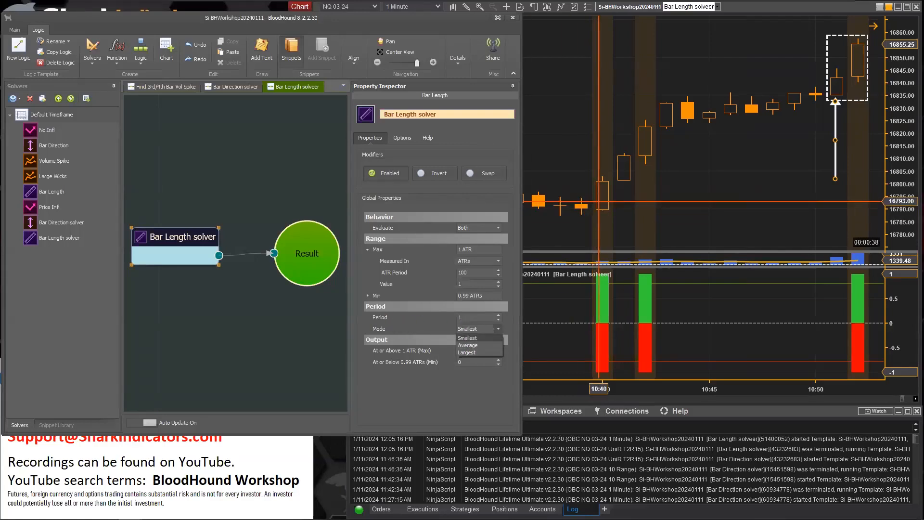
{"action": "left_click", "coordinate": [835, 160]}
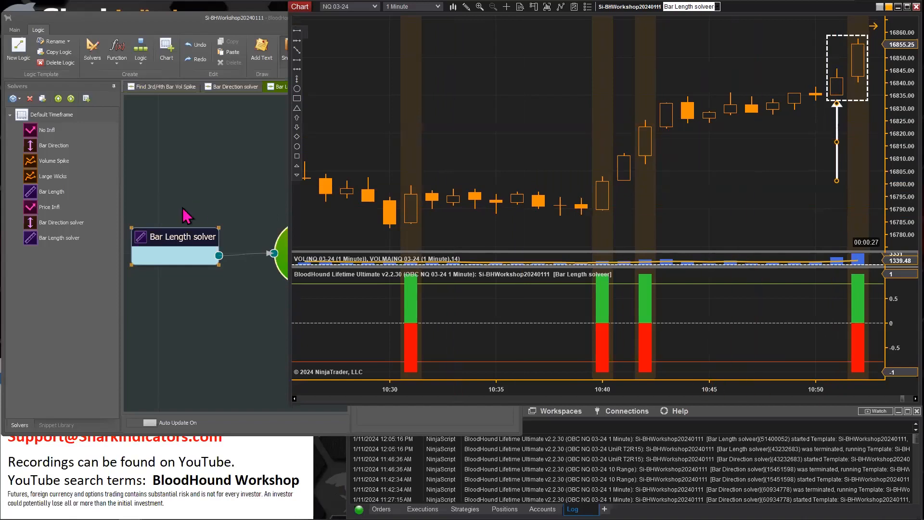
Set the Bar Length solver's Period to 2
{"action": "left_click", "coordinate": [168, 237]}
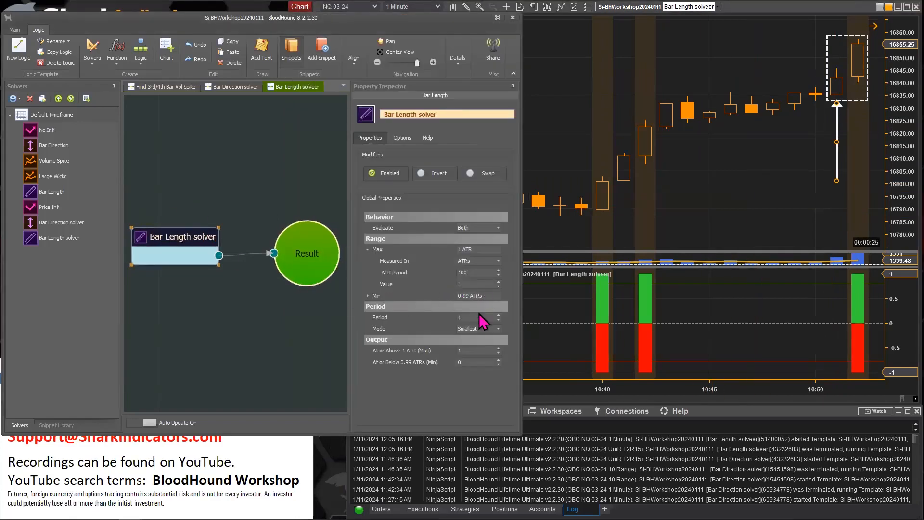
{"action": "left_click", "coordinate": [498, 315]}
{"action": "left_click", "coordinate": [766, 187]}
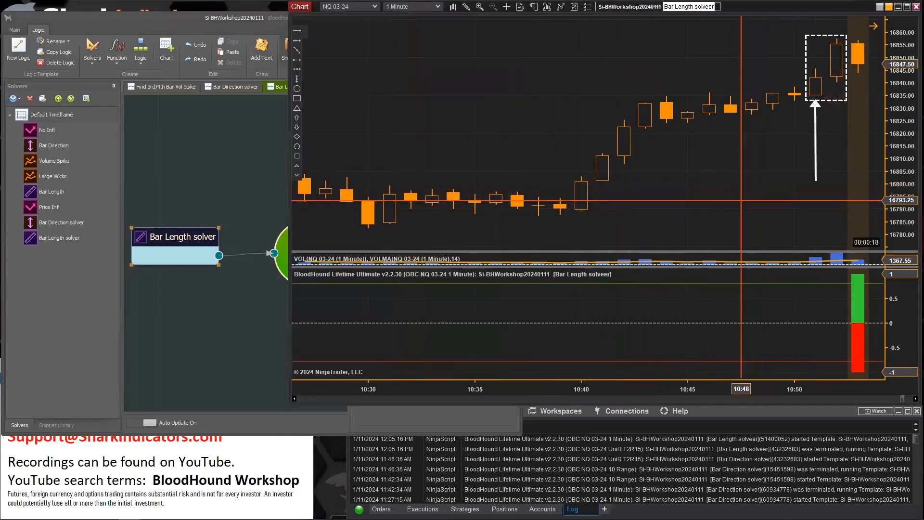
Shift the rectangle and the arrow onto the 10:52 bar
{"action": "left_click_drag", "start_coordinate": [831, 100], "coordinate": [851, 100]}
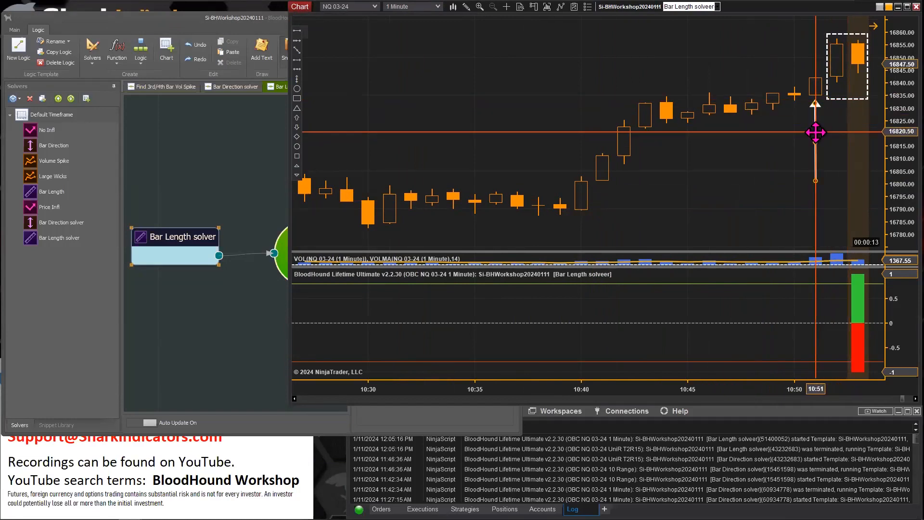
{"action": "mouse_move", "coordinate": [822, 132]}
{"action": "left_mouse_down"}
{"action": "mouse_move", "coordinate": [860, 116]}
{"action": "mouse_move", "coordinate": [839, 118]}
{"action": "mouse_move", "coordinate": [856, 113]}
{"action": "mouse_move", "coordinate": [847, 114]}
{"action": "mouse_move", "coordinate": [859, 119]}
{"action": "left_mouse_up"}
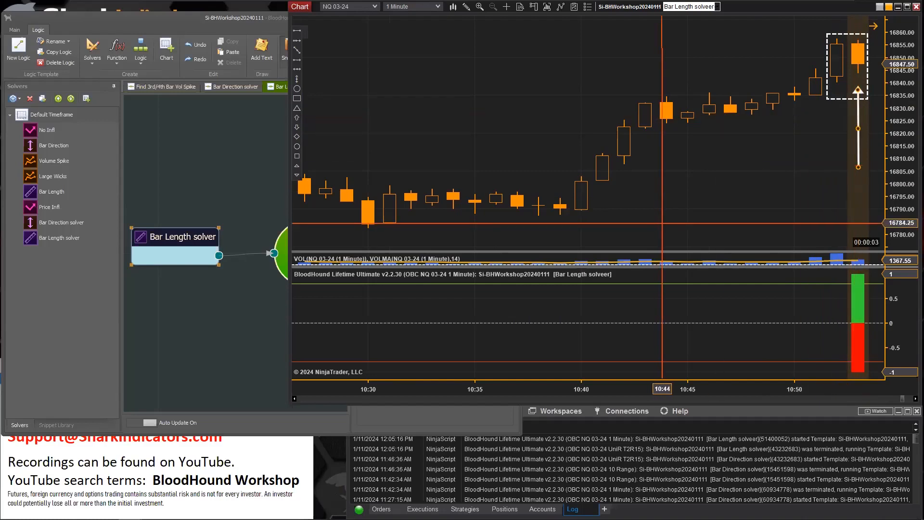
Lower the solver's Period to 1 and raise it back to 2 to compare the signals
{"action": "left_click", "coordinate": [166, 243]}
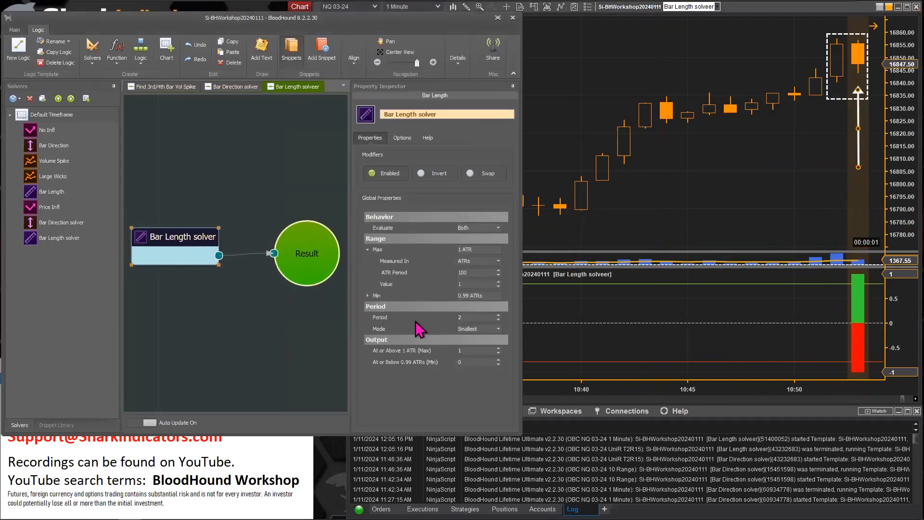
{"action": "left_click", "coordinate": [499, 320]}
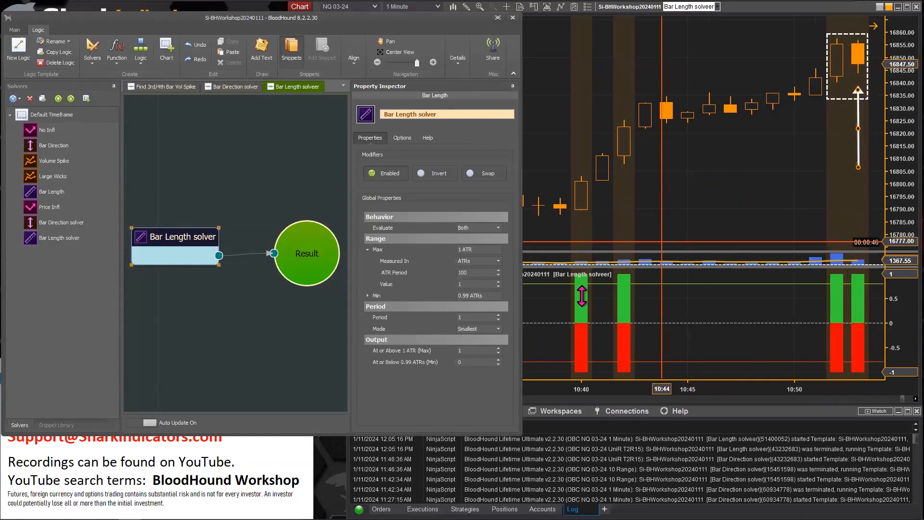
{"action": "left_click", "coordinate": [499, 315]}
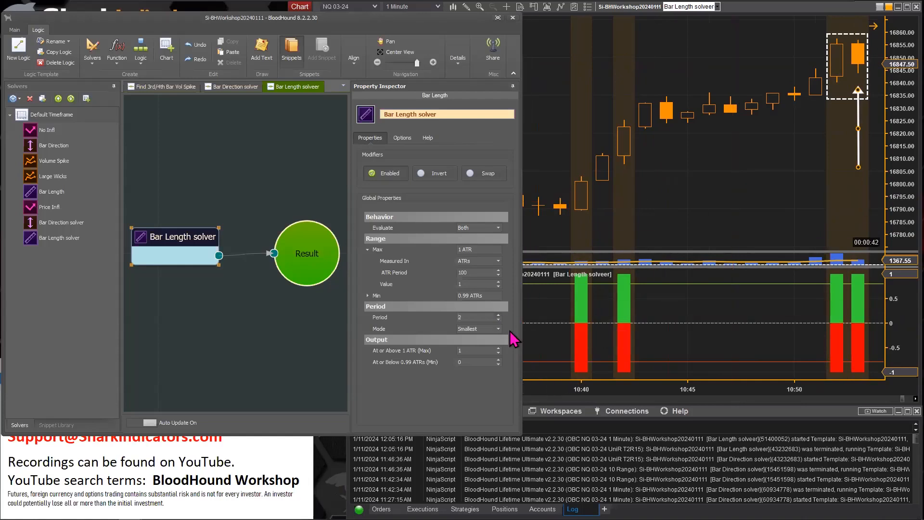
Move the rectangle around the 11:02–11:03 bars and the arrow under the 11:03 bar
{"action": "left_click", "coordinate": [726, 217]}
{"action": "left_click_drag", "start_coordinate": [707, 235], "coordinate": [498, 223]}
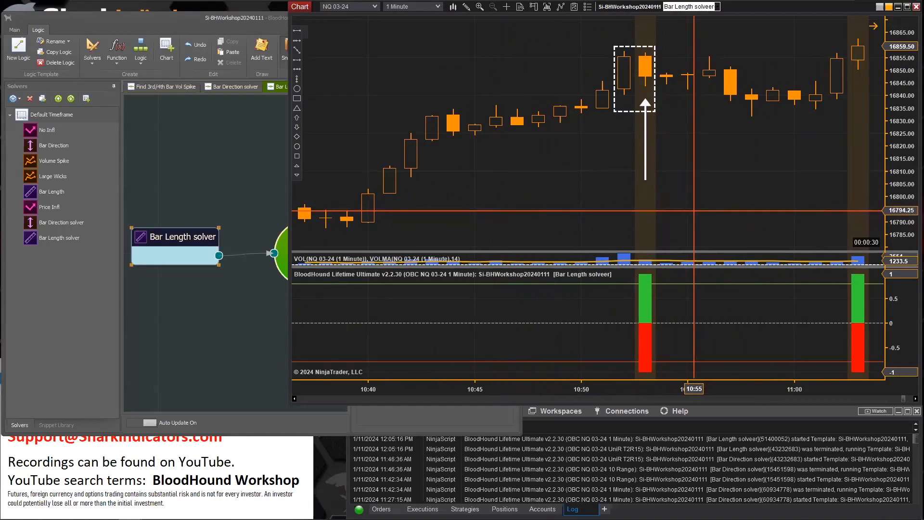
{"action": "left_click_drag", "start_coordinate": [693, 210], "coordinate": [645, 223]}
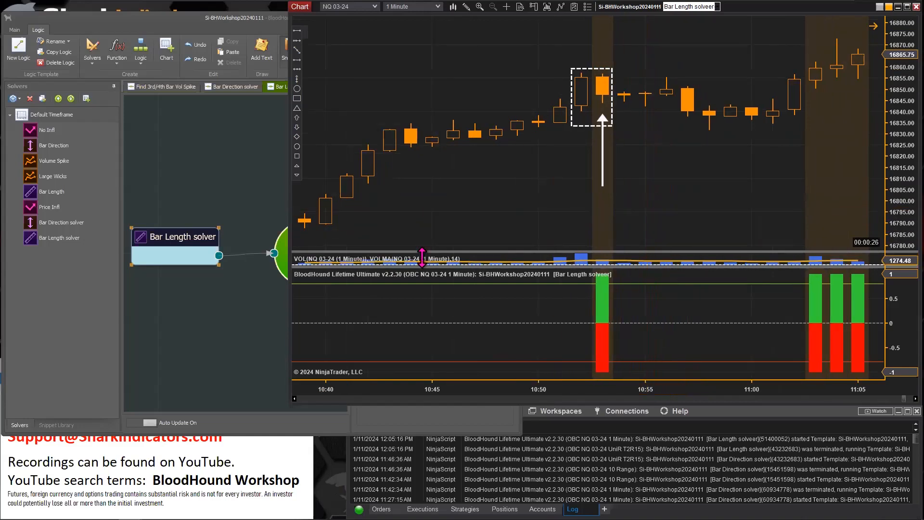
{"action": "left_click", "coordinate": [581, 127]}
{"action": "left_click_drag", "start_coordinate": [588, 127], "coordinate": [802, 113]}
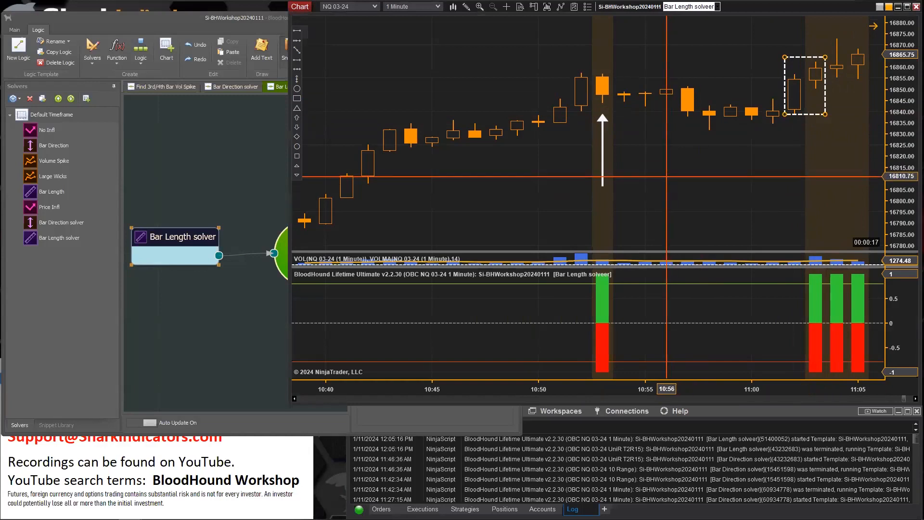
{"action": "left_click_drag", "start_coordinate": [602, 139], "coordinate": [815, 130]}
Set the Bar Length solver's Period to 3
{"action": "left_click", "coordinate": [182, 237]}
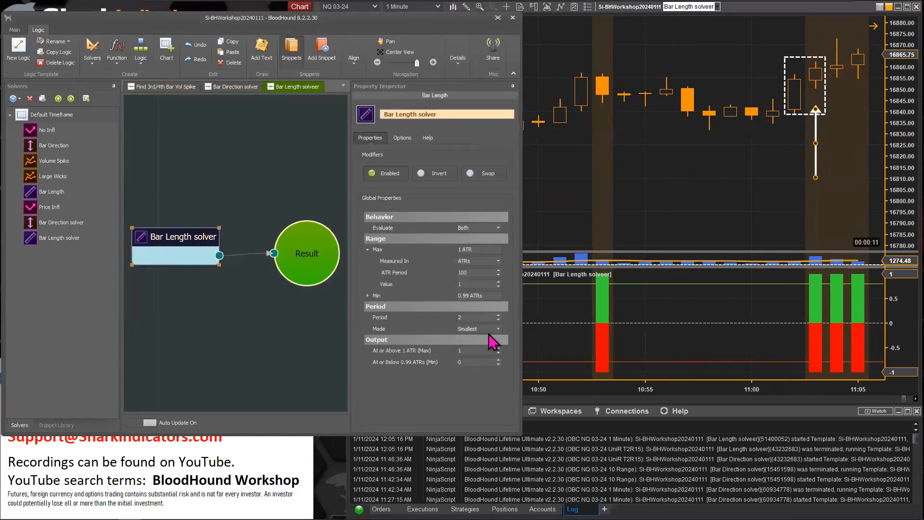
{"action": "left_click", "coordinate": [498, 320]}
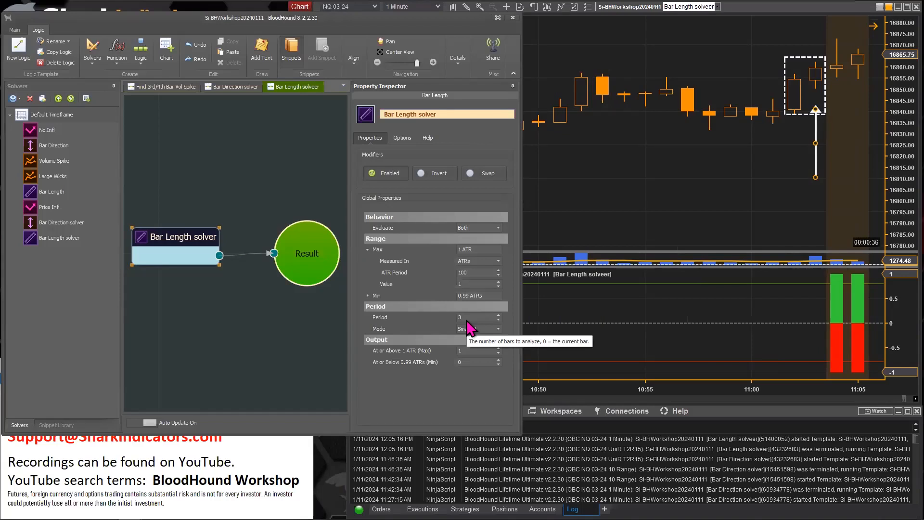
Extend the rectangle to include the 11:01 bar and move the arrow under it
{"action": "left_click", "coordinate": [786, 114]}
{"action": "left_click_drag", "start_coordinate": [785, 115], "coordinate": [765, 126]}
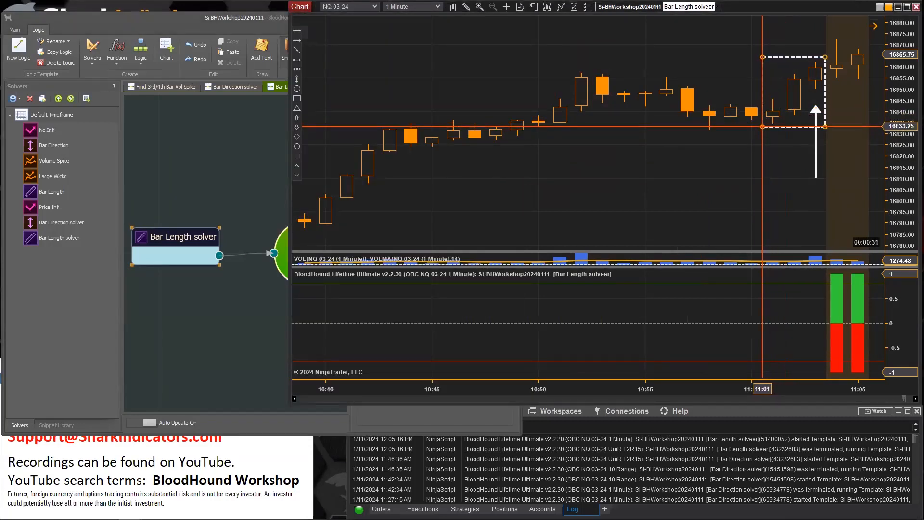
{"action": "left_click_drag", "start_coordinate": [816, 143], "coordinate": [772, 167]}
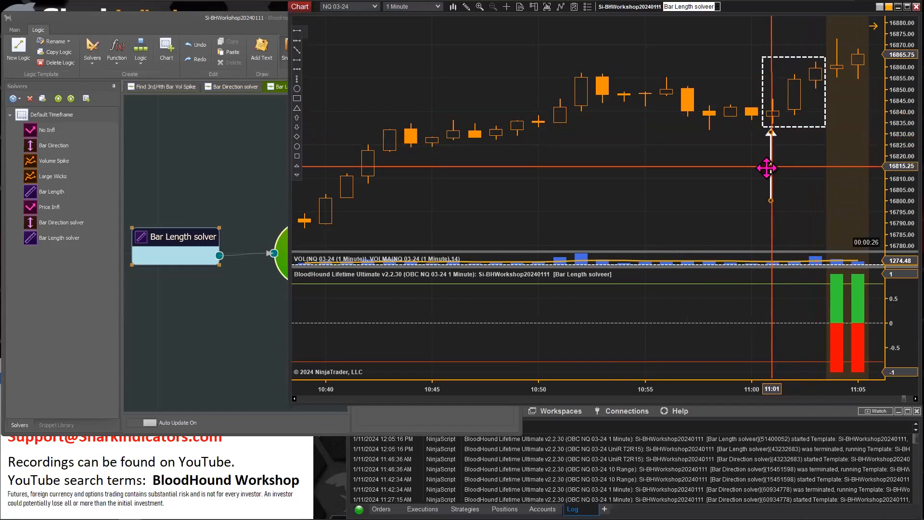
{"action": "scroll", "coordinate": [737, 208], "scroll_direction": "up", "scroll_amount": 1}
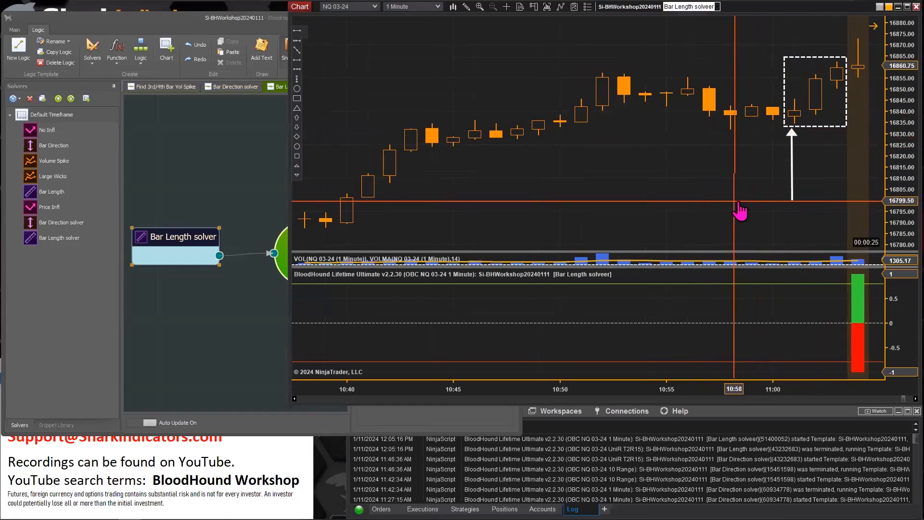
{"action": "scroll", "coordinate": [741, 211], "scroll_direction": "up", "scroll_amount": 1}
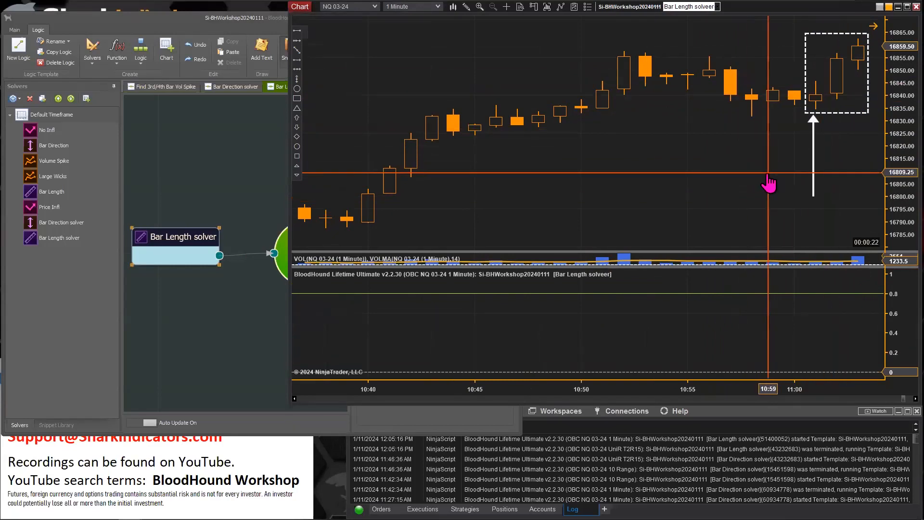
{"action": "scroll", "coordinate": [746, 190], "scroll_direction": "down", "scroll_amount": 1}
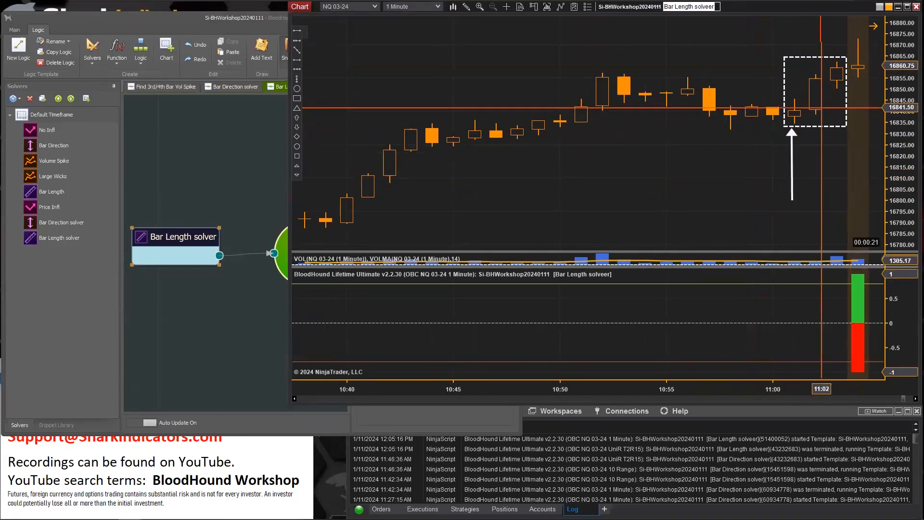
Reposition and resize the dashed rectangle over the 11:02–11:04 bars
{"action": "mouse_move", "coordinate": [809, 127]}
{"action": "left_mouse_down"}
{"action": "mouse_move", "coordinate": [825, 113]}
{"action": "mouse_move", "coordinate": [833, 118]}
{"action": "left_mouse_up"}
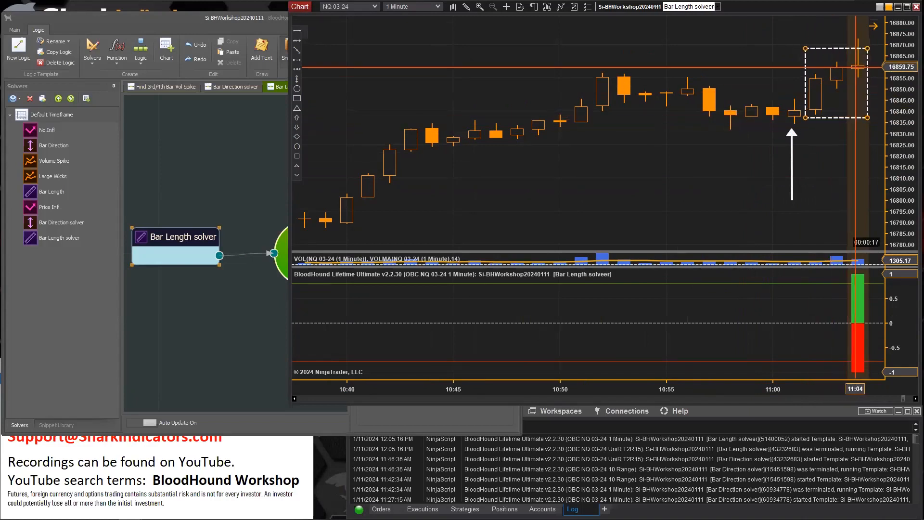
{"action": "mouse_move", "coordinate": [867, 49]}
{"action": "left_mouse_down"}
{"action": "mouse_move", "coordinate": [864, 25]}
{"action": "mouse_move", "coordinate": [854, 31]}
{"action": "mouse_move", "coordinate": [868, 33]}
{"action": "left_mouse_up"}
{"action": "left_click", "coordinate": [874, 26]}
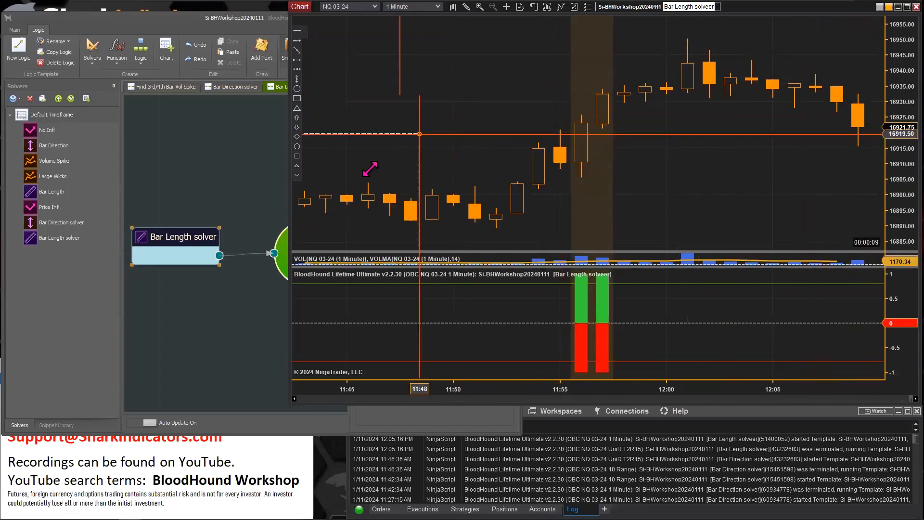
{"action": "left_click", "coordinate": [490, 100]}
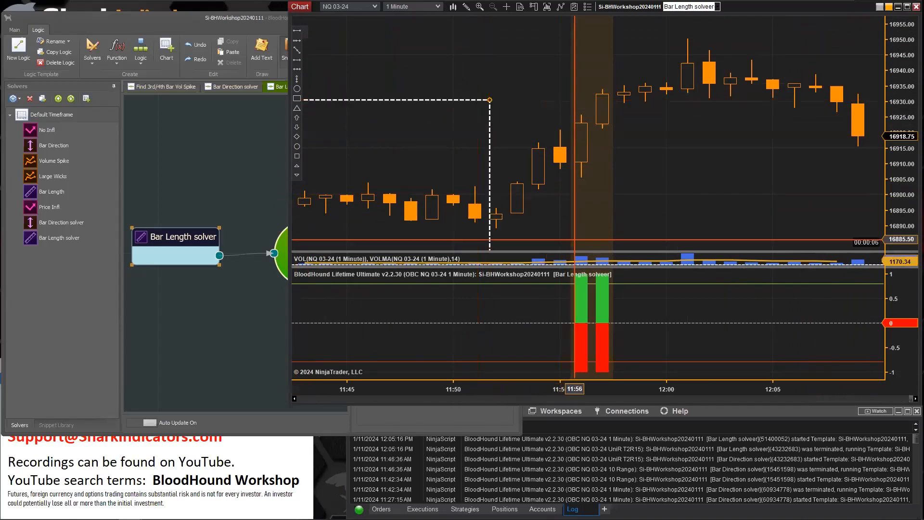
{"action": "left_click_drag", "start_coordinate": [558, 389], "coordinate": [666, 387]}
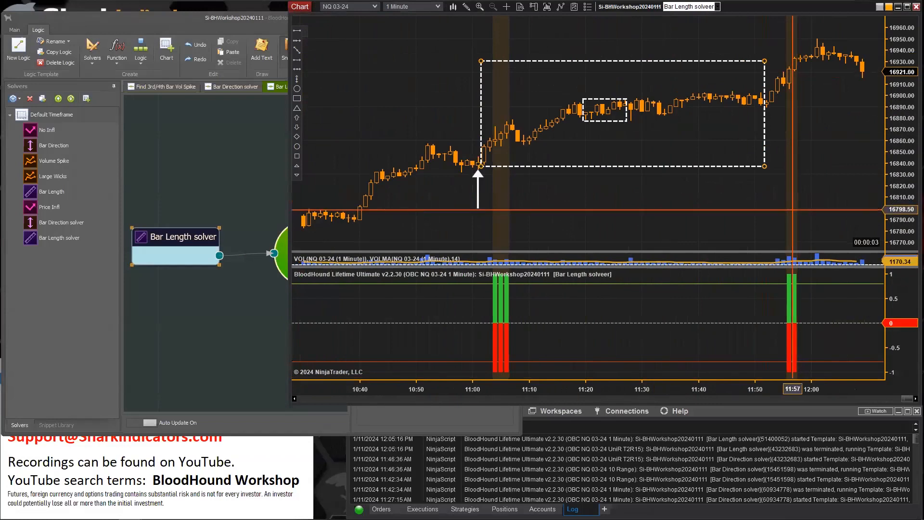
{"action": "left_click_drag", "start_coordinate": [765, 166], "coordinate": [493, 178]}
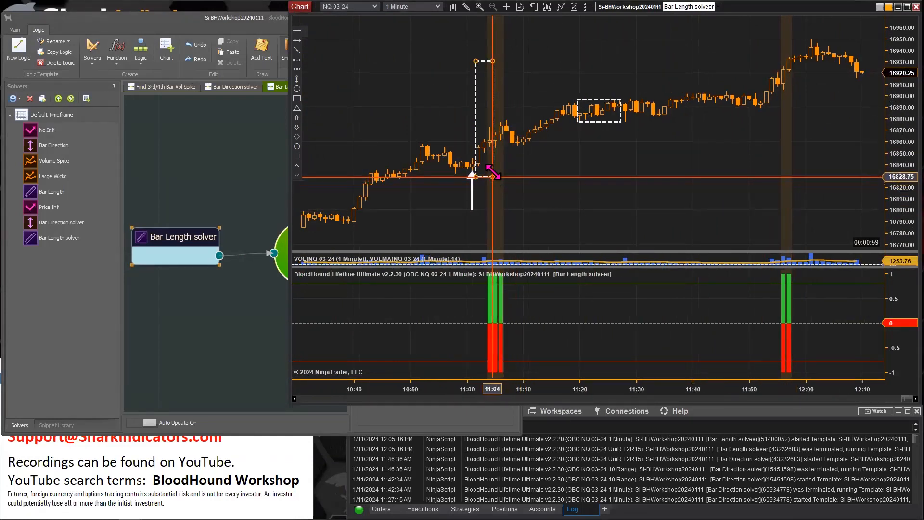
{"action": "left_click_drag", "start_coordinate": [492, 63], "coordinate": [495, 120]}
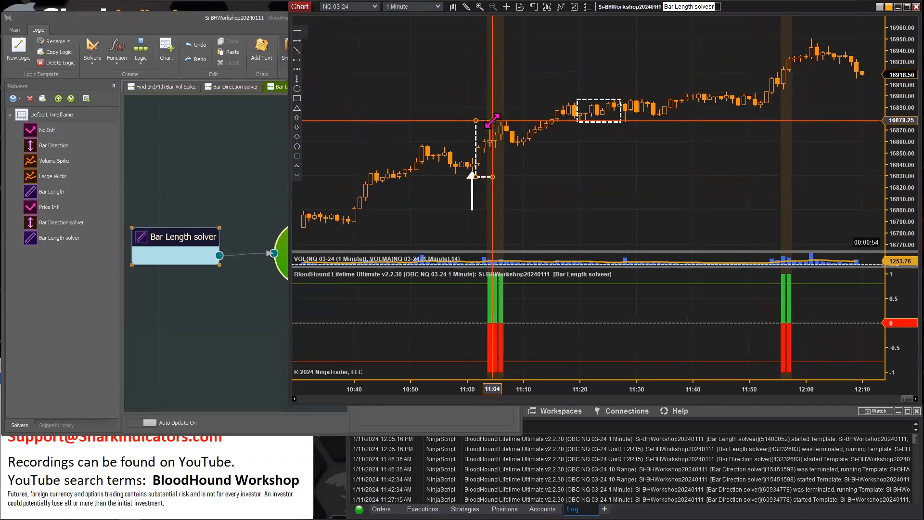
{"action": "left_click_drag", "start_coordinate": [530, 231], "coordinate": [855, 202]}
{"action": "left_click_drag", "start_coordinate": [737, 208], "coordinate": [786, 209]}
{"action": "left_click_drag", "start_coordinate": [836, 388], "coordinate": [506, 371]}
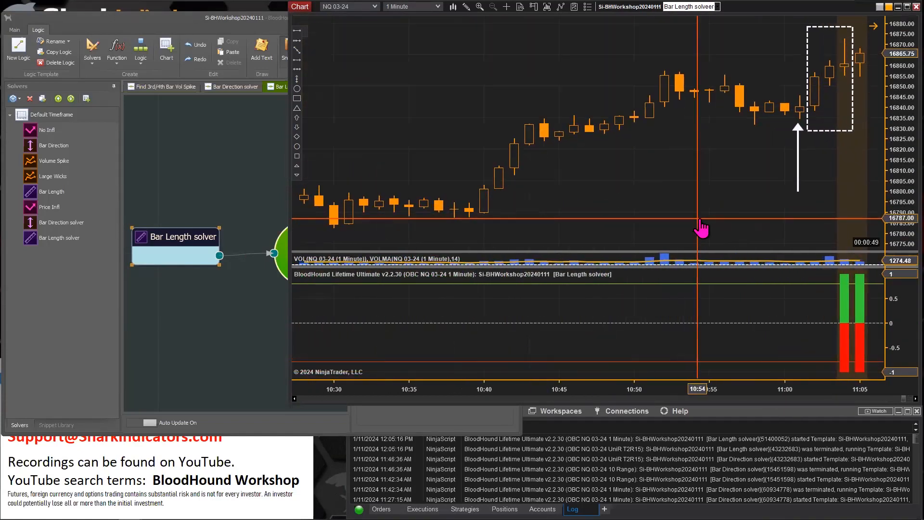
{"action": "left_click_drag", "start_coordinate": [705, 221], "coordinate": [713, 220]}
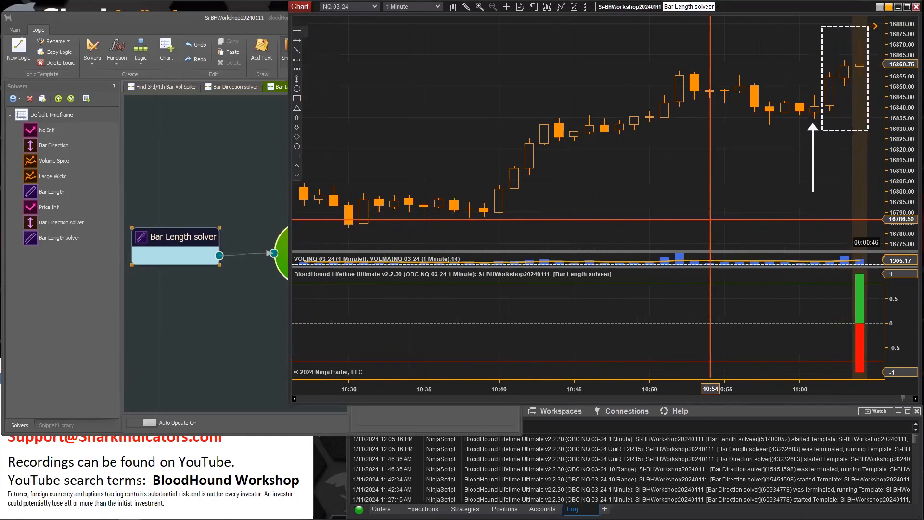
Move the arrow under the 11:03 bar inside the rectangle
{"action": "left_click_drag", "start_coordinate": [812, 147], "coordinate": [830, 142]}
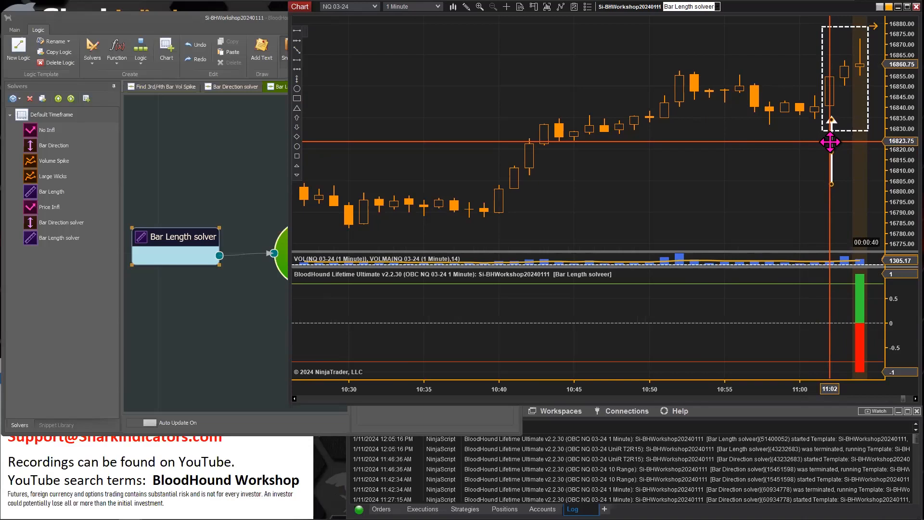
{"action": "mouse_move", "coordinate": [830, 141]}
{"action": "left_mouse_down"}
{"action": "mouse_move", "coordinate": [833, 117]}
{"action": "mouse_move", "coordinate": [845, 116]}
{"action": "left_mouse_up"}
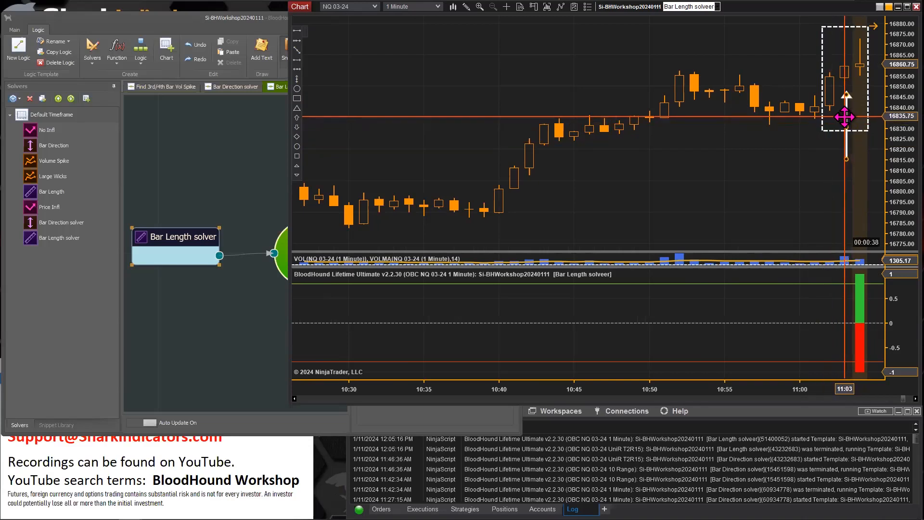
{"action": "left_click_drag", "start_coordinate": [854, 116], "coordinate": [859, 107]}
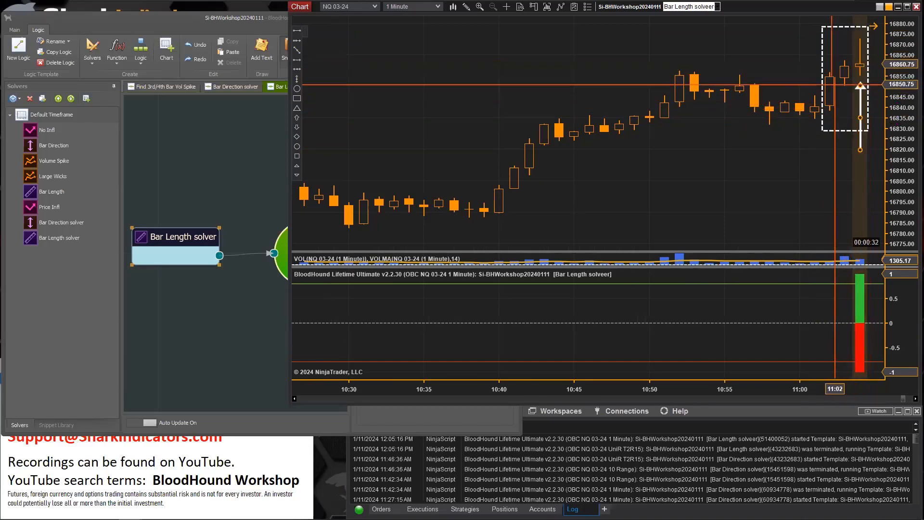
{"action": "left_click_drag", "start_coordinate": [854, 103], "coordinate": [841, 113]}
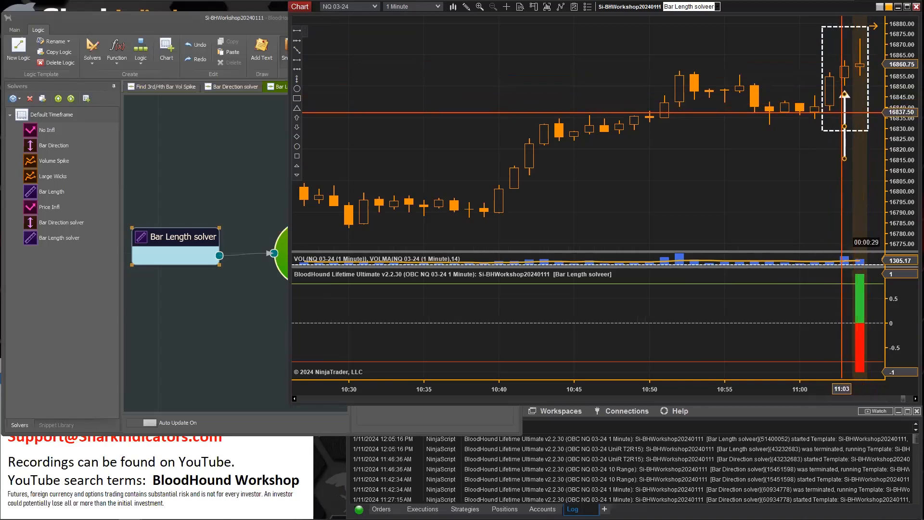
Open the Bar Length solver's properties to review its Period and Mode settings
{"action": "left_click", "coordinate": [178, 233]}
{"action": "left_click", "coordinate": [497, 329]}
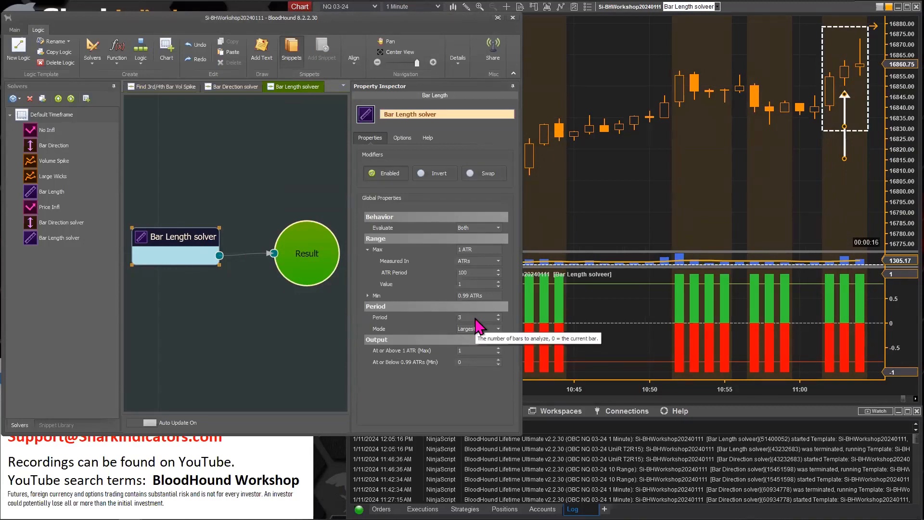
{"action": "mouse_move", "coordinate": [478, 338]}
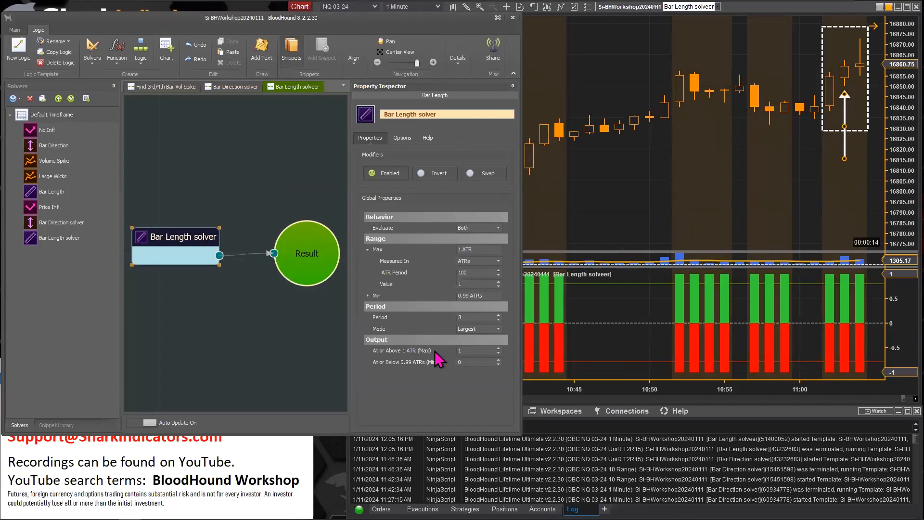
{"action": "left_click", "coordinate": [621, 198]}
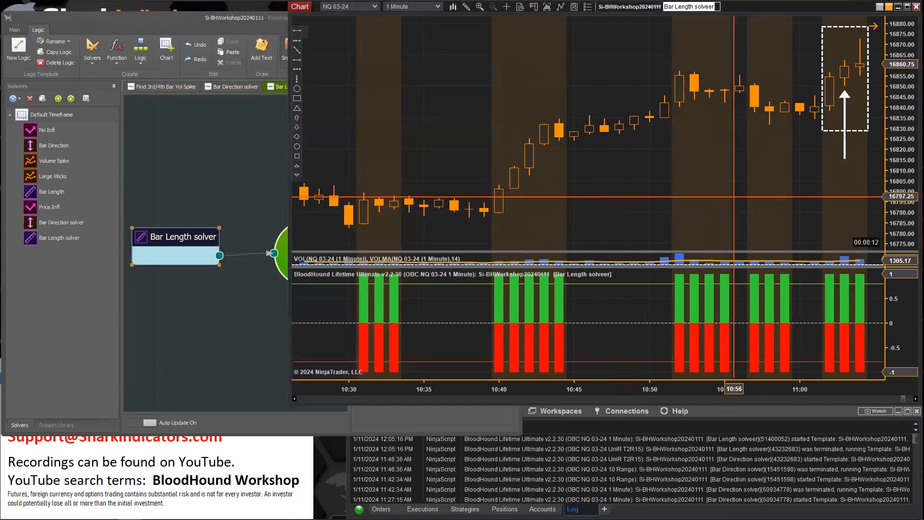
Move the rectangle over the bars around 10:57–10:59 and place the arrow under the 10:58 bar
{"action": "left_click_drag", "start_coordinate": [852, 129], "coordinate": [781, 154]}
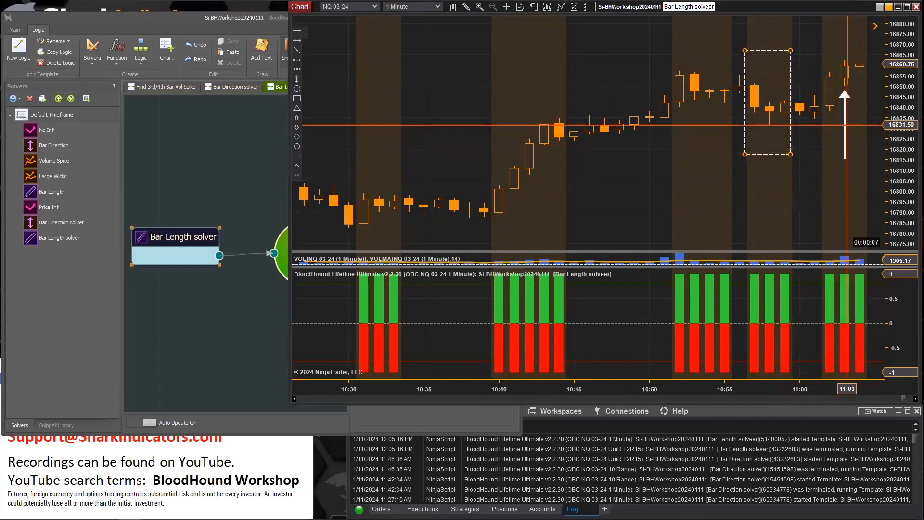
{"action": "left_click_drag", "start_coordinate": [849, 104], "coordinate": [788, 169]}
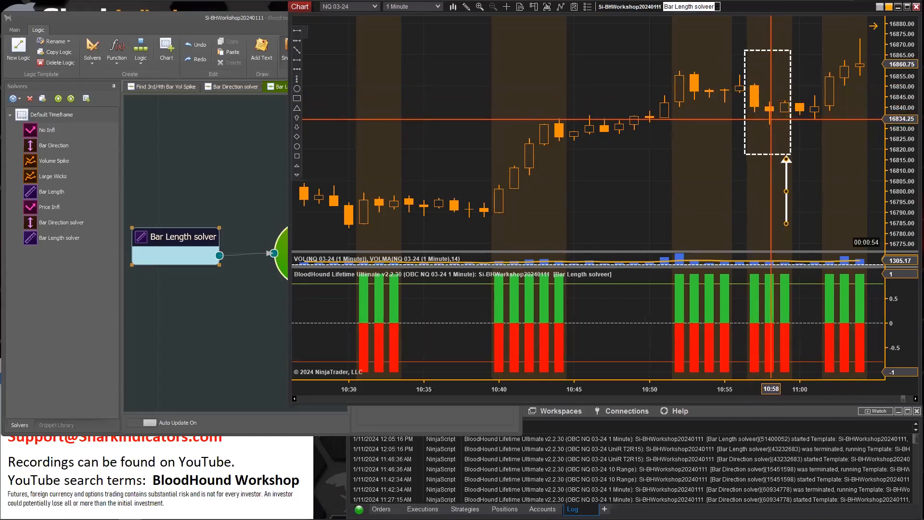
{"action": "mouse_move", "coordinate": [768, 156]}
{"action": "left_mouse_down"}
{"action": "mouse_move", "coordinate": [801, 171]}
{"action": "mouse_move", "coordinate": [770, 143]}
{"action": "left_mouse_up"}
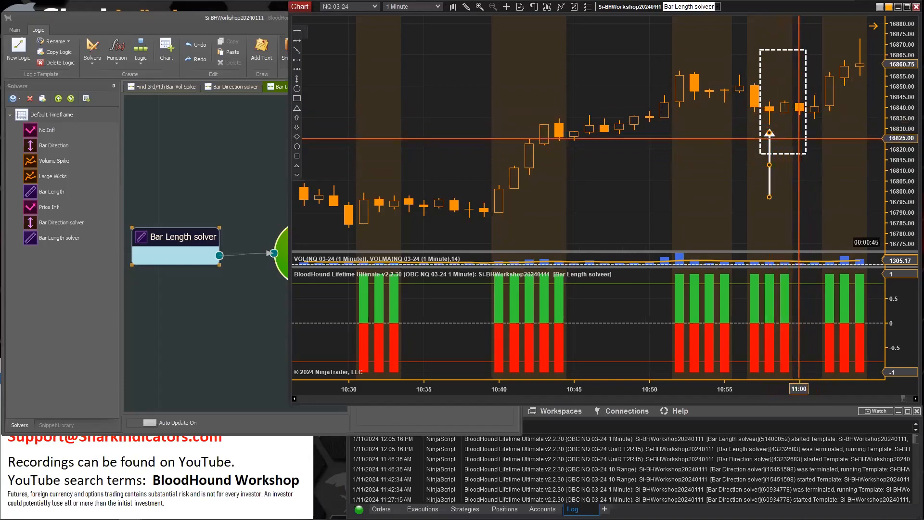
{"action": "mouse_move", "coordinate": [765, 166]}
{"action": "left_mouse_down"}
{"action": "mouse_move", "coordinate": [800, 169]}
{"action": "mouse_move", "coordinate": [770, 165]}
{"action": "left_mouse_up"}
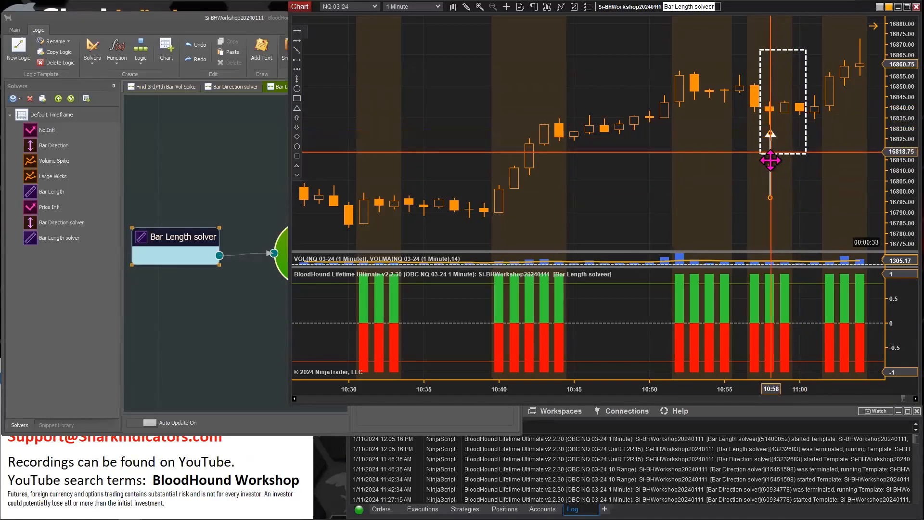
{"action": "left_click_drag", "start_coordinate": [772, 166], "coordinate": [801, 160]}
Shift the arrow and rectangle to mark the bars around 10:59–11:02
{"action": "left_click_drag", "start_coordinate": [701, 195], "coordinate": [722, 195]}
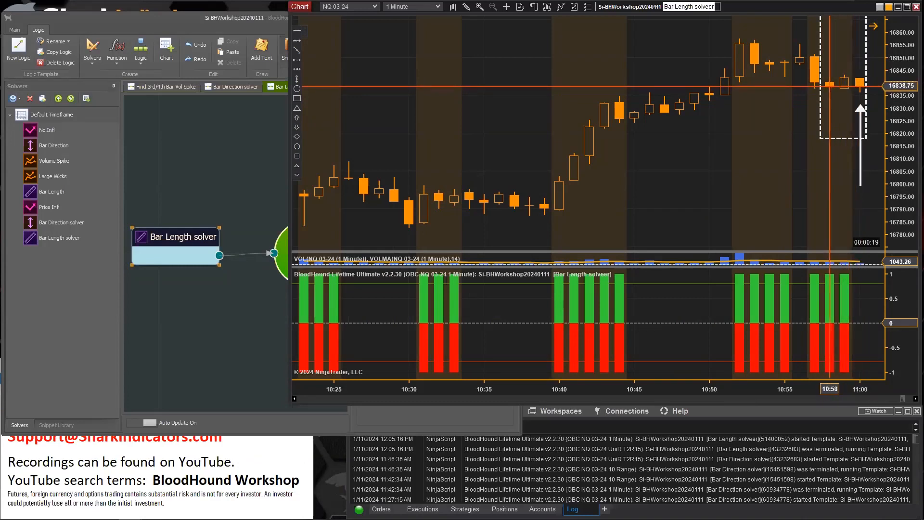
{"action": "left_click_drag", "start_coordinate": [861, 162], "coordinate": [829, 164]}
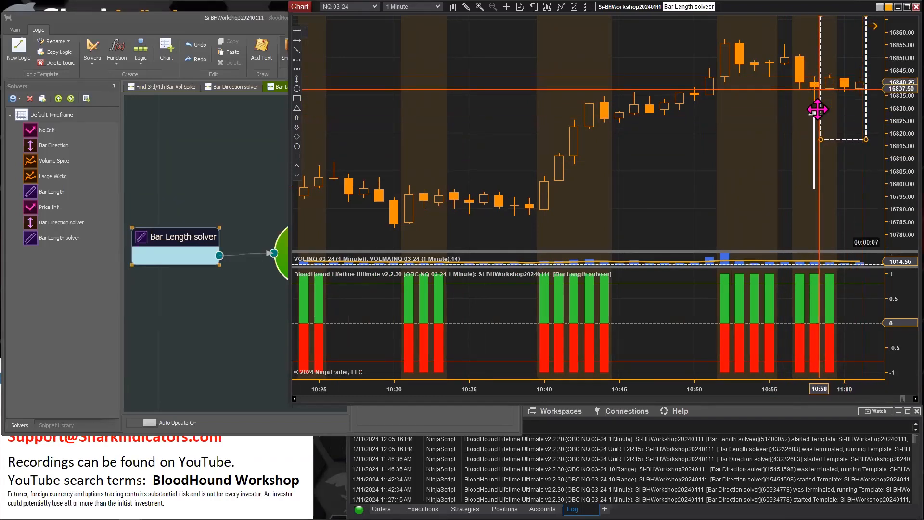
{"action": "left_click_drag", "start_coordinate": [810, 157], "coordinate": [861, 153]}
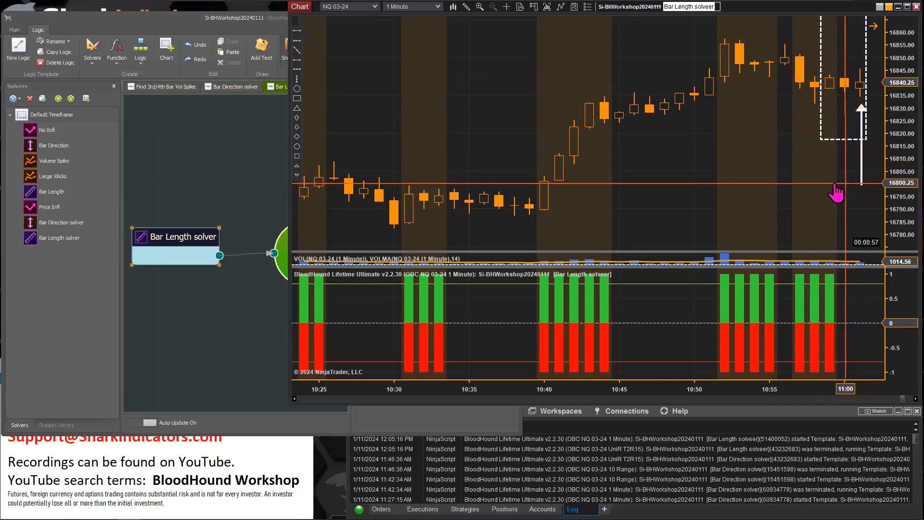
{"action": "left_click_drag", "start_coordinate": [848, 154], "coordinate": [863, 154]}
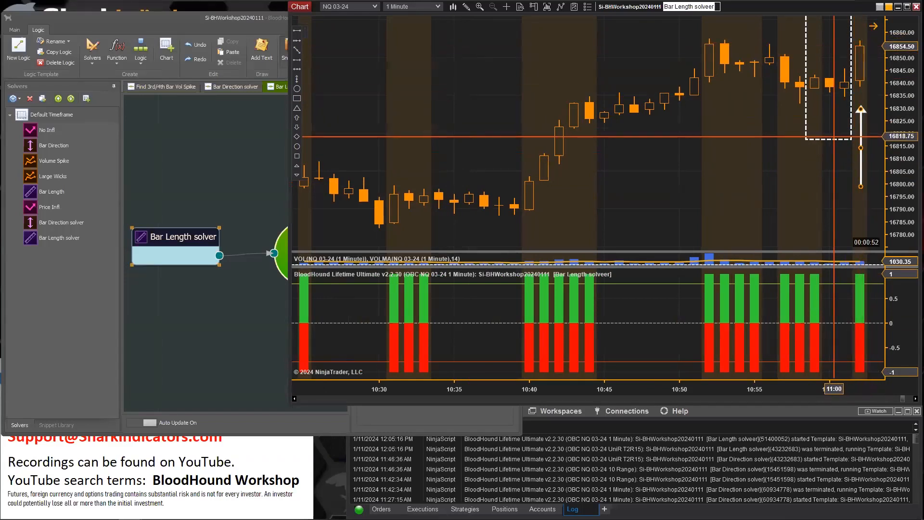
{"action": "left_click_drag", "start_coordinate": [825, 140], "coordinate": [849, 141]}
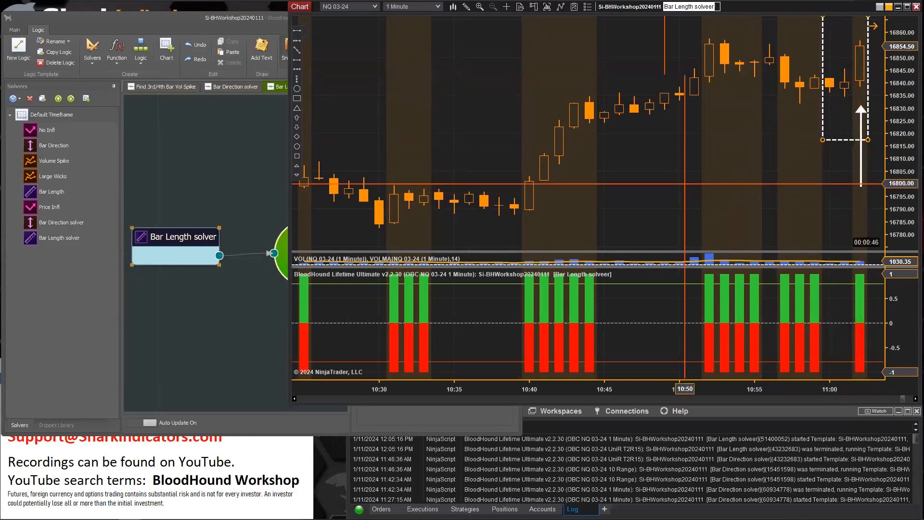
Set the Bar Length solver's Period to 5 and keep its Mode at Largest
{"action": "left_click", "coordinate": [172, 236]}
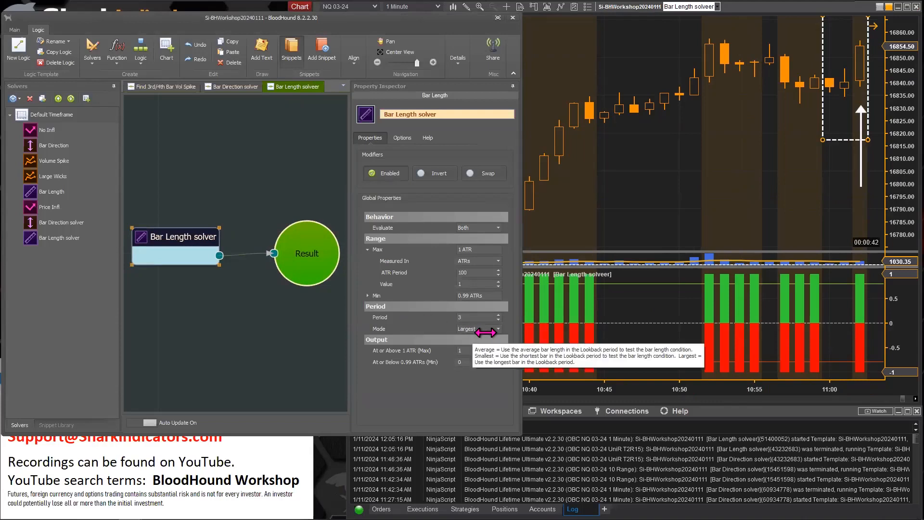
{"action": "left_click", "coordinate": [498, 330]}
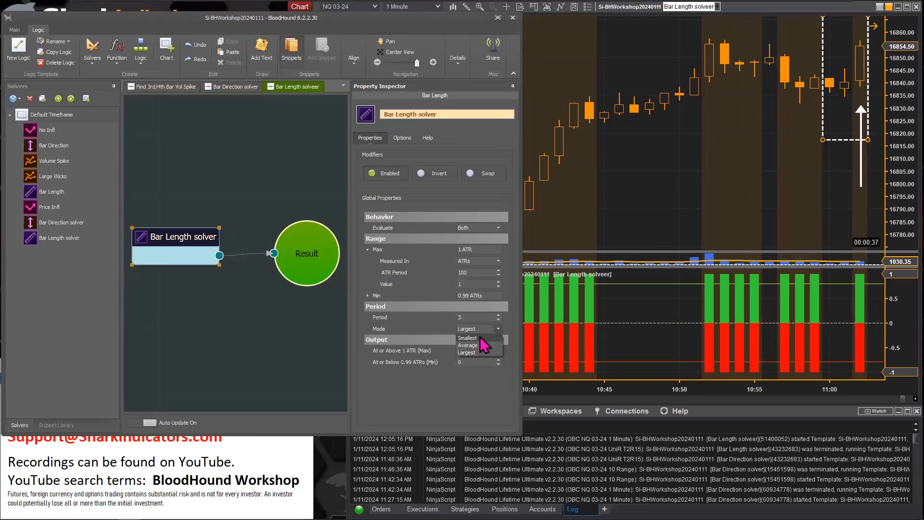
{"action": "left_click", "coordinate": [463, 317]}
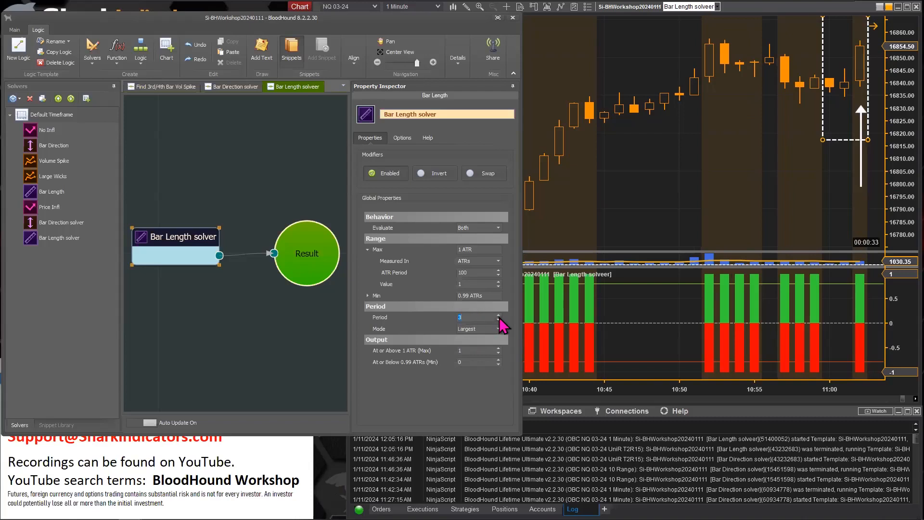
{"action": "left_click", "coordinate": [499, 316]}
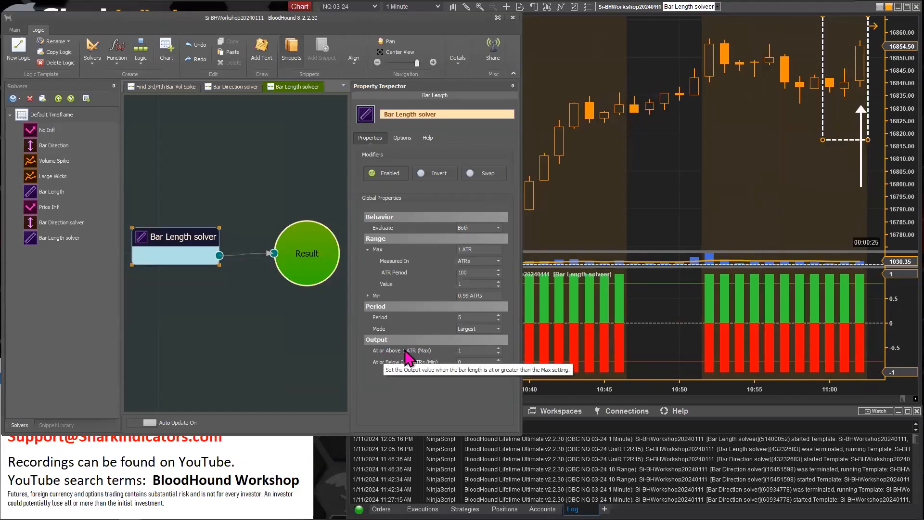
{"action": "left_click", "coordinate": [483, 327]}
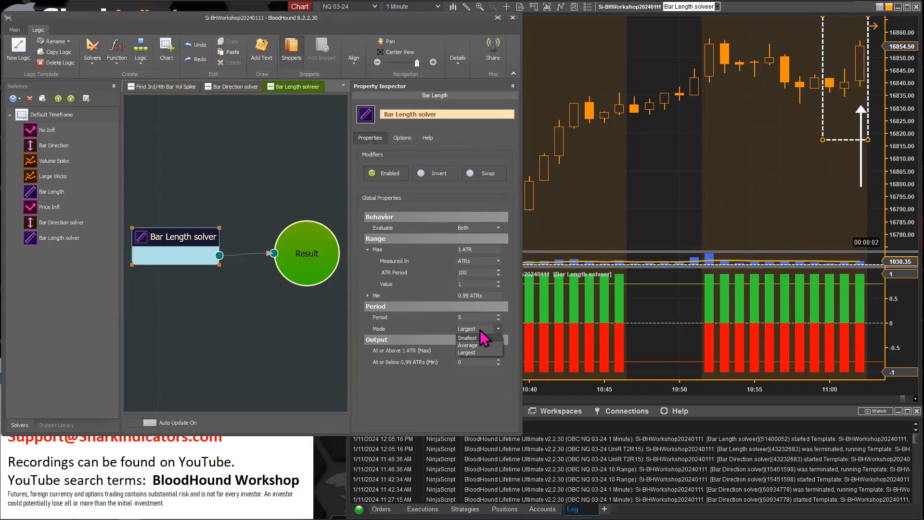
{"action": "left_click", "coordinate": [471, 382]}
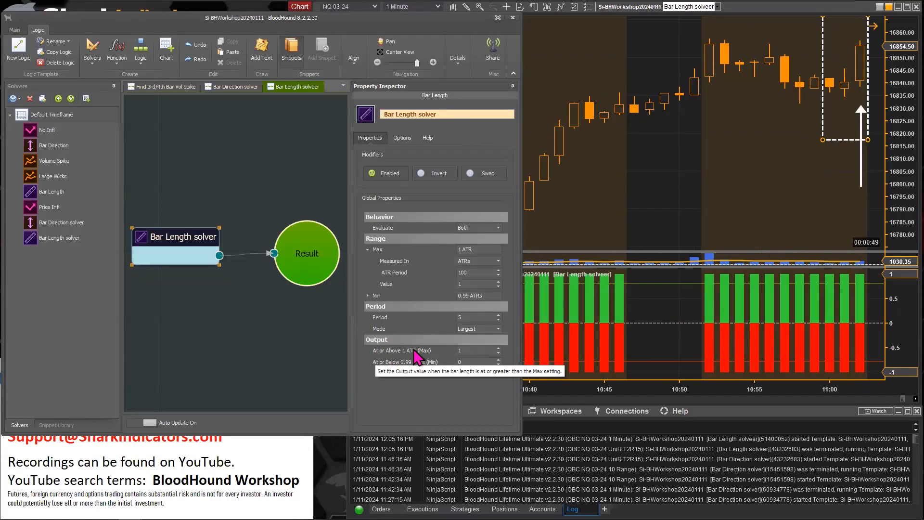
{"action": "left_click", "coordinate": [497, 330]}
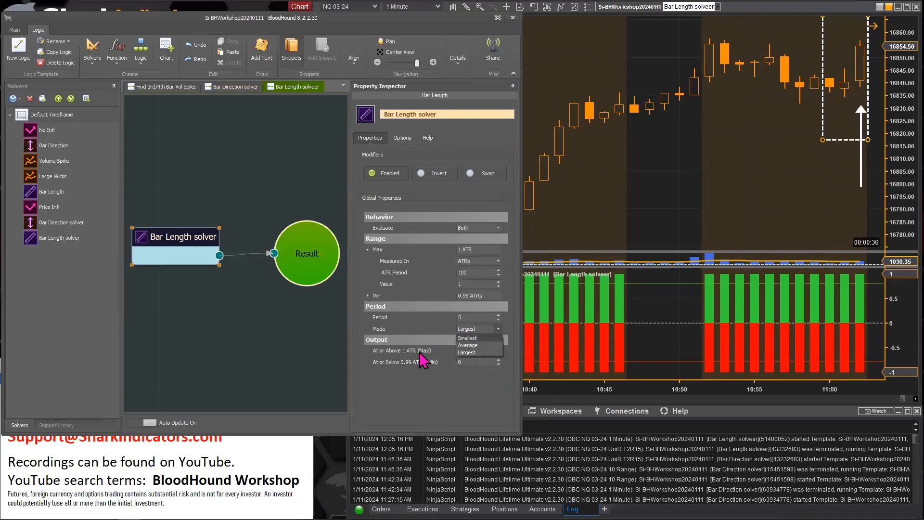
{"action": "left_click", "coordinate": [466, 352]}
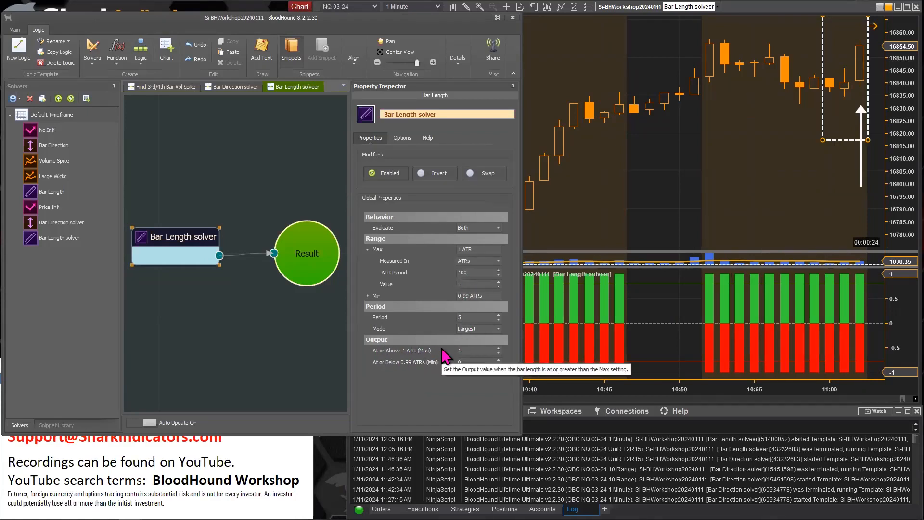
Set the output to 0 at or above 1 ATR (Max) and to 1 at or below 0.99 ATRs (Min)
{"action": "left_click", "coordinate": [467, 351]}
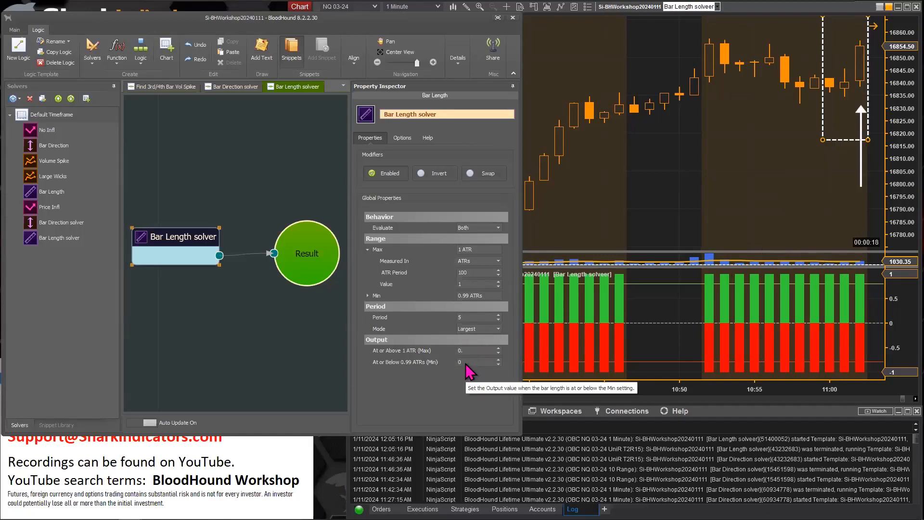
{"action": "left_click", "coordinate": [465, 363]}
{"action": "double_click", "coordinate": [464, 363]}
{"action": "type", "text": "1"}
{"action": "key", "text": "Return"}
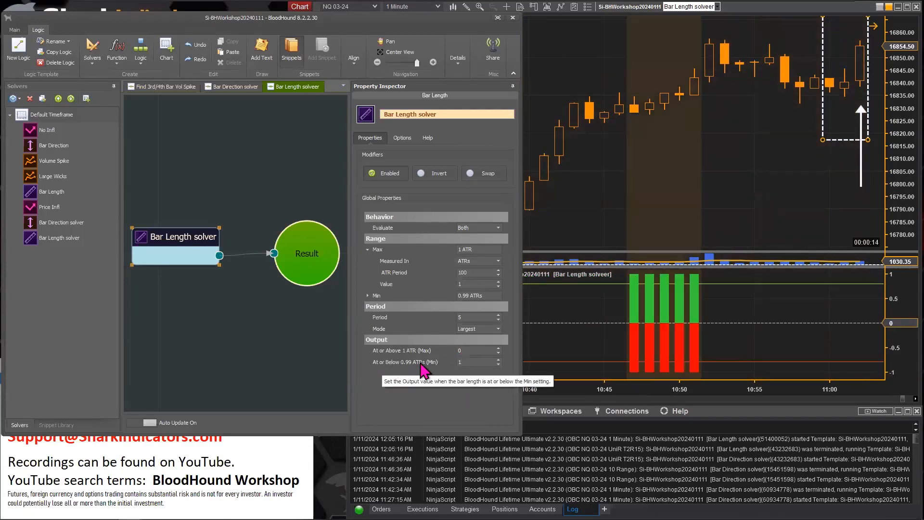
Switch the Bar Length solver's Mode to Smallest
{"action": "left_click", "coordinate": [498, 329]}
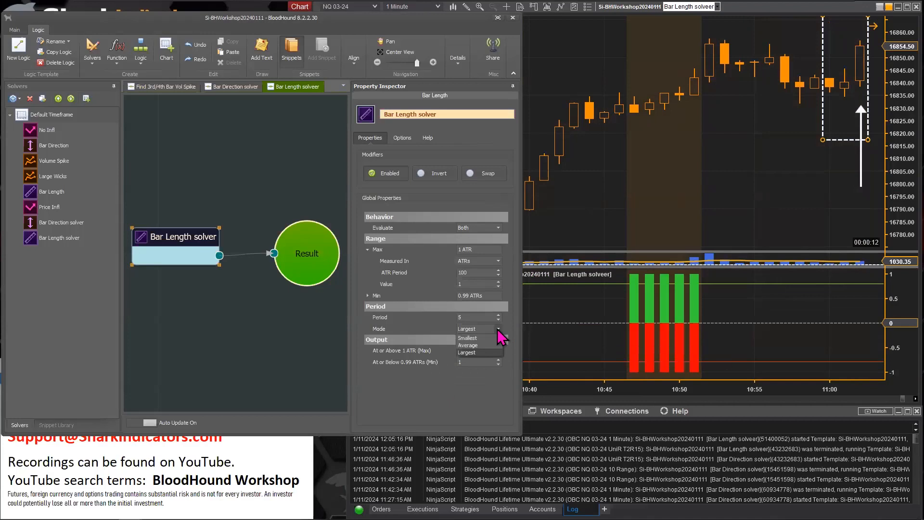
{"action": "left_click", "coordinate": [474, 353]}
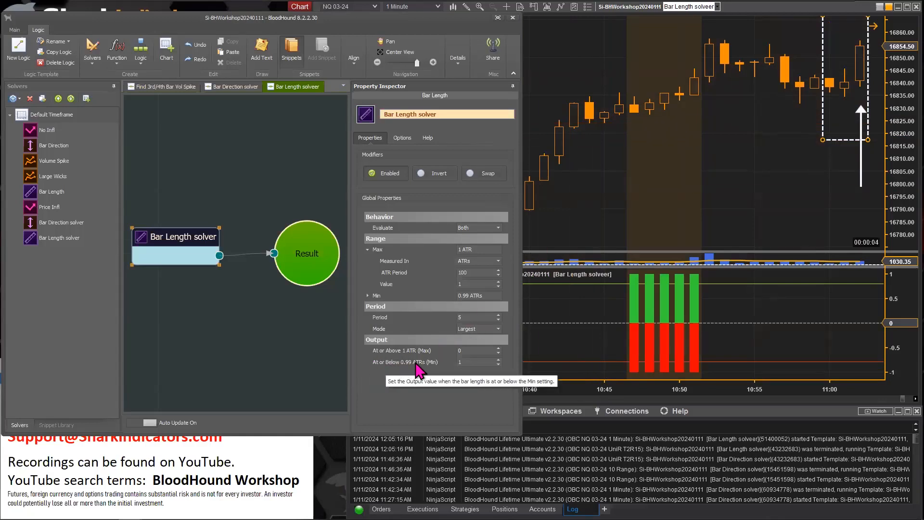
{"action": "left_click", "coordinate": [497, 330]}
{"action": "left_click", "coordinate": [481, 338]}
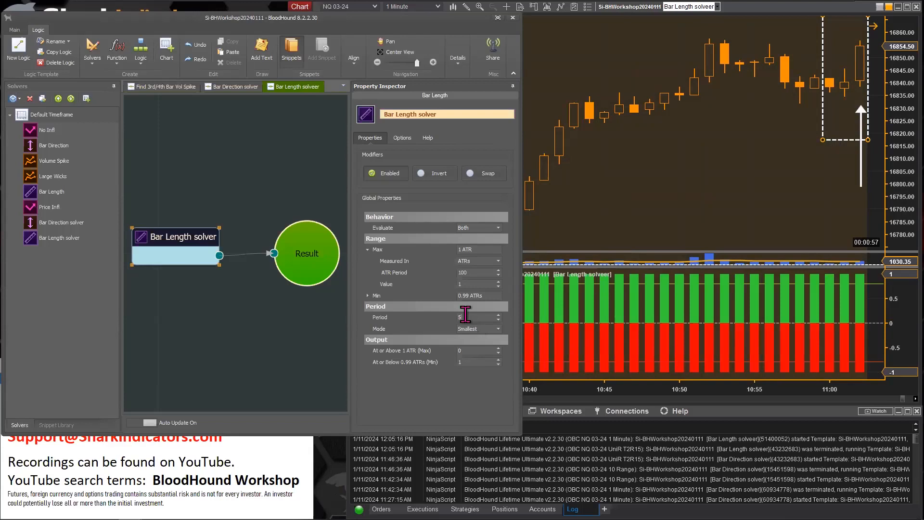
Scroll and rescale the chart to examine the Bar Length solver's output across the earlier session
{"action": "left_click", "coordinate": [631, 216]}
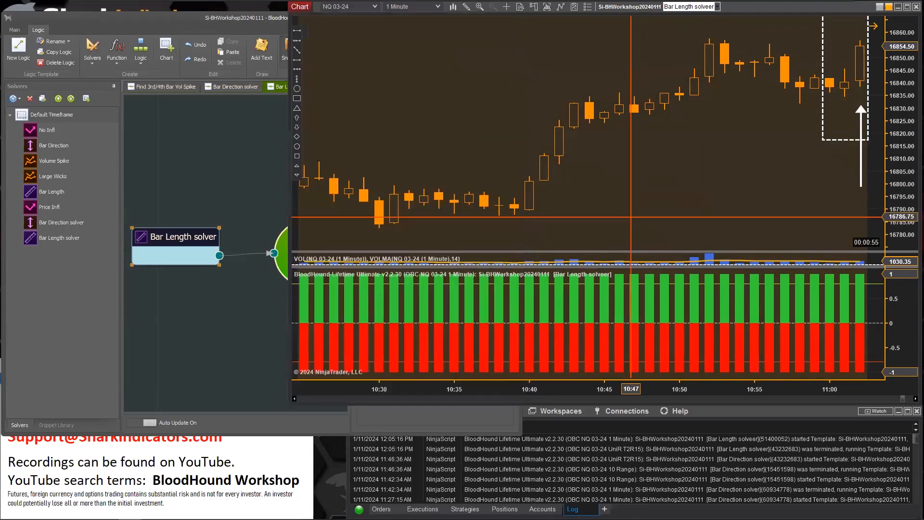
{"action": "left_click_drag", "start_coordinate": [511, 388], "coordinate": [615, 387]}
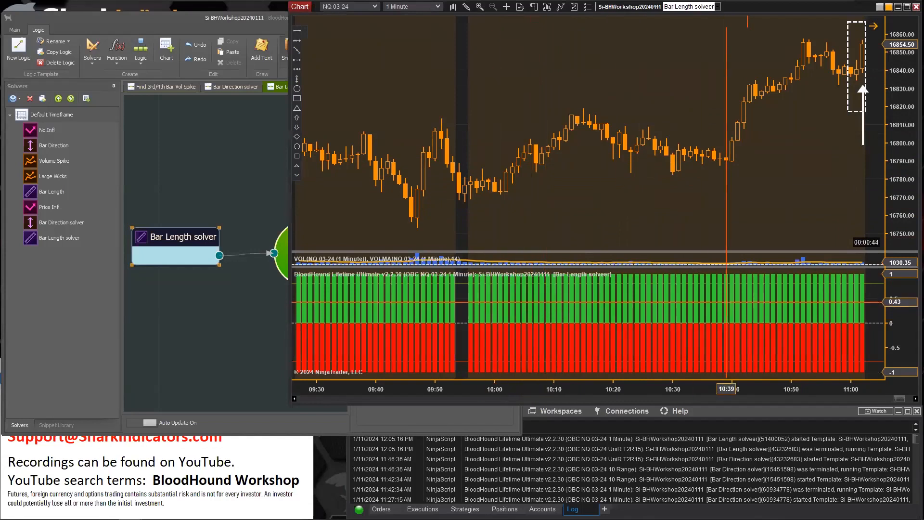
{"action": "mouse_move", "coordinate": [729, 217]}
{"action": "left_mouse_down"}
{"action": "mouse_move", "coordinate": [507, 215]}
{"action": "mouse_move", "coordinate": [746, 217]}
{"action": "mouse_move", "coordinate": [735, 214]}
{"action": "left_mouse_up"}
{"action": "left_click_drag", "start_coordinate": [444, 218], "coordinate": [888, 245]}
{"action": "left_click_drag", "start_coordinate": [805, 383], "coordinate": [474, 344]}
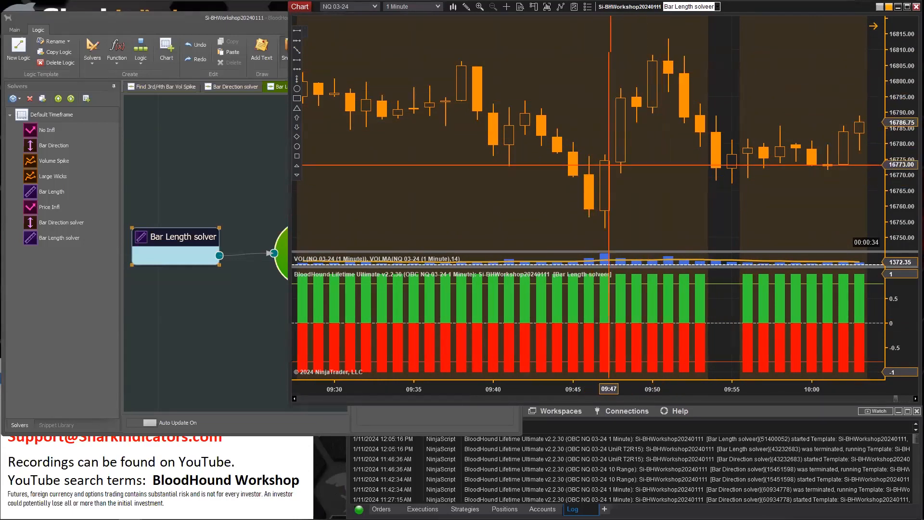
{"action": "left_click_drag", "start_coordinate": [718, 217], "coordinate": [824, 226]}
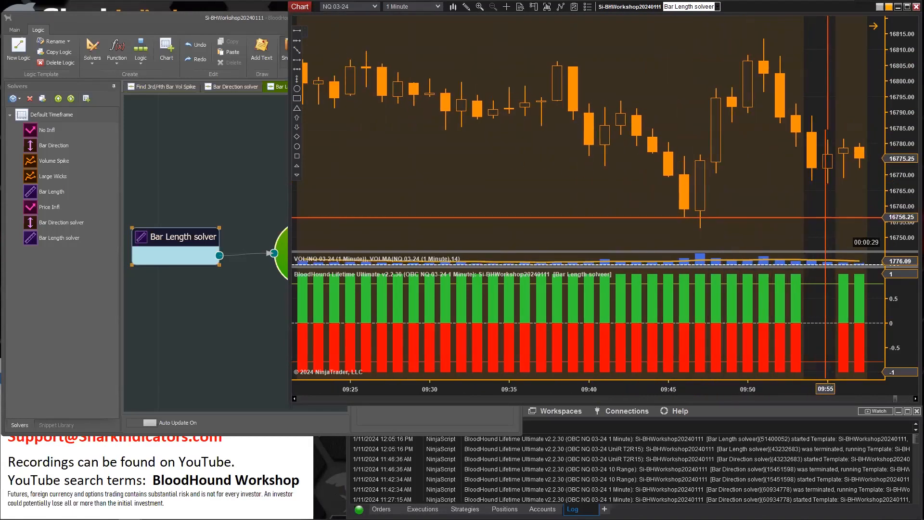
Return to the Bar Length solver and set its Mode back to Largest
{"action": "left_click", "coordinate": [168, 233]}
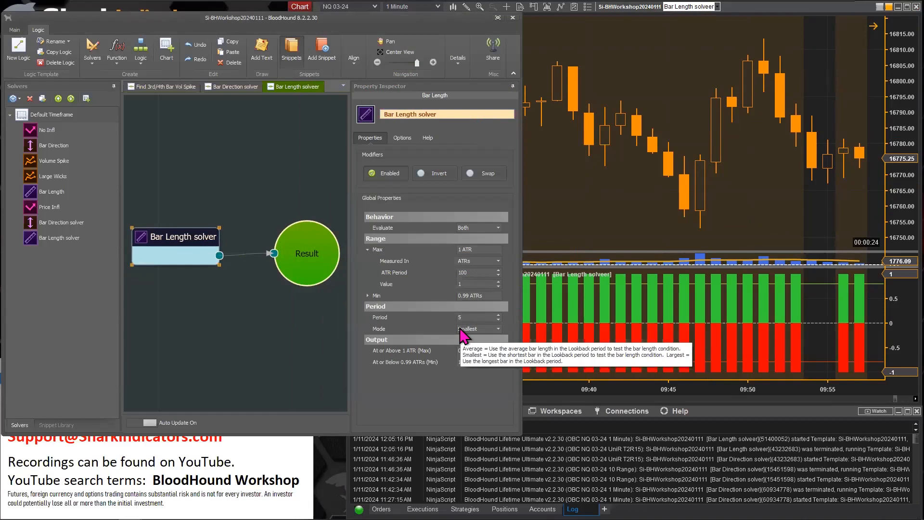
{"action": "mouse_move", "coordinate": [480, 339]}
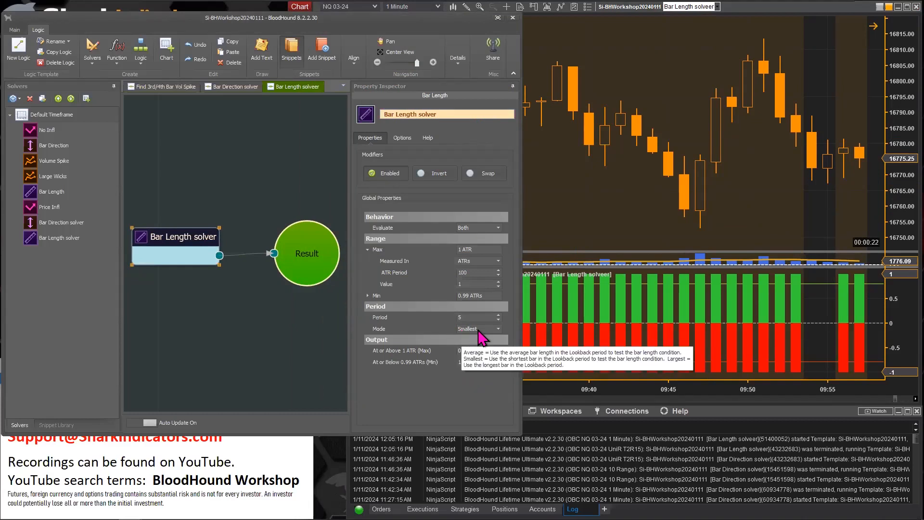
{"action": "left_click", "coordinate": [468, 318]}
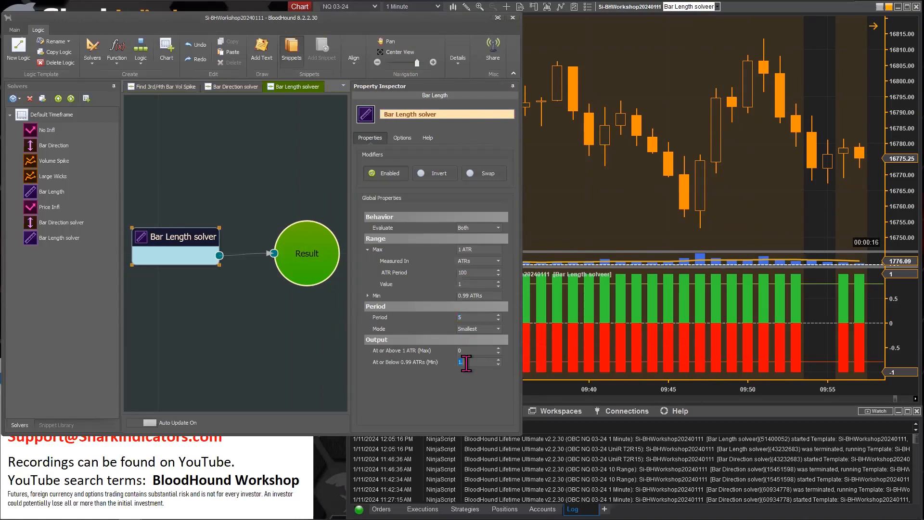
{"action": "left_click", "coordinate": [498, 329]}
{"action": "left_click", "coordinate": [479, 347]}
Set the output to 1 at or above 1 ATR (Max) and to 0 at or below 0.99 ATRs (Min)
{"action": "left_click", "coordinate": [466, 350]}
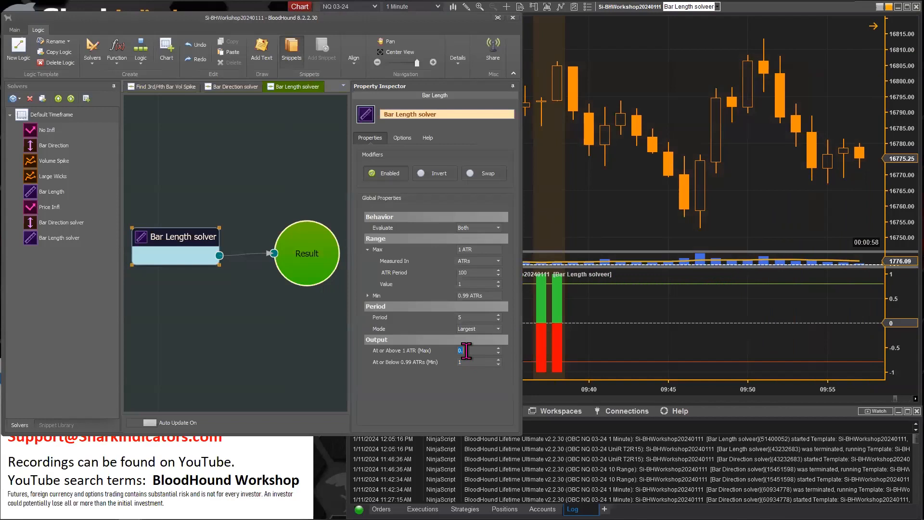
{"action": "type", "text": "1"}
{"action": "key", "text": "Tab"}
{"action": "type", "text": "0."}
{"action": "key", "text": "BackSpace"}
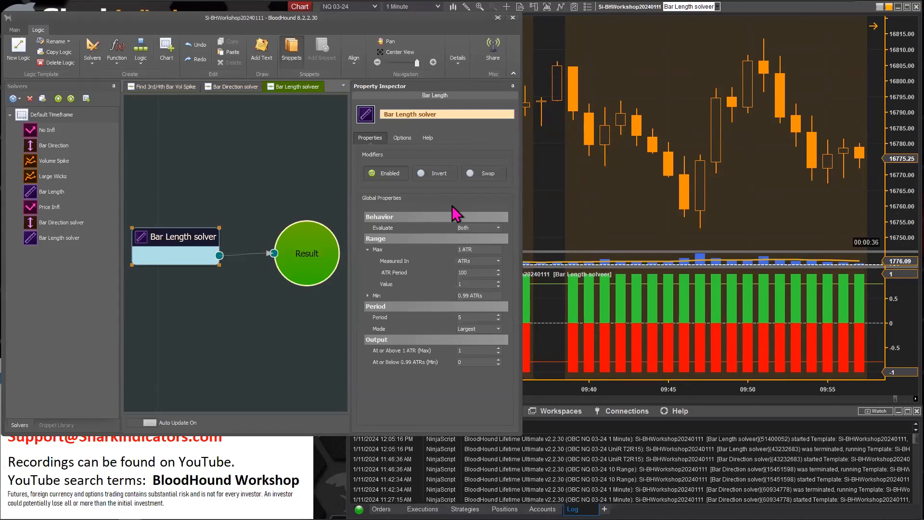
Temporarily disable the Bar Length solver and compare the chart over a wider time range
{"action": "left_click", "coordinate": [390, 175]}
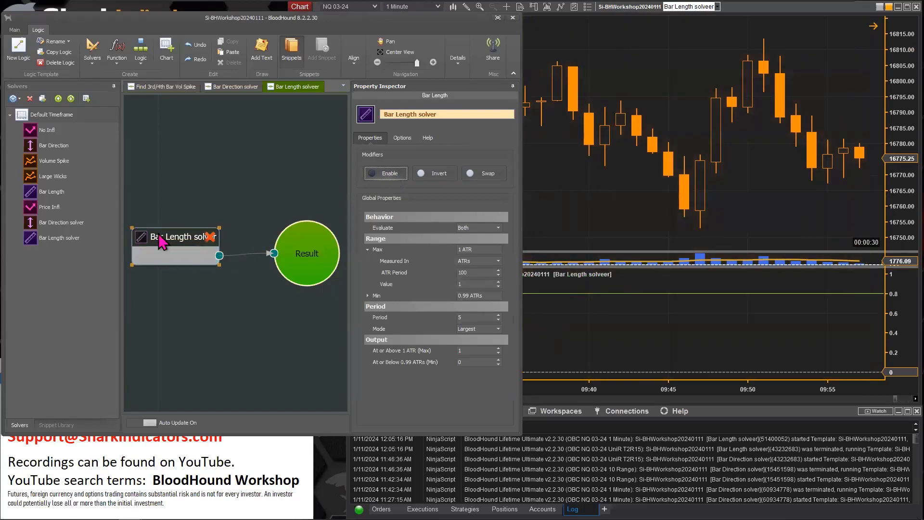
{"action": "left_click", "coordinate": [543, 394]}
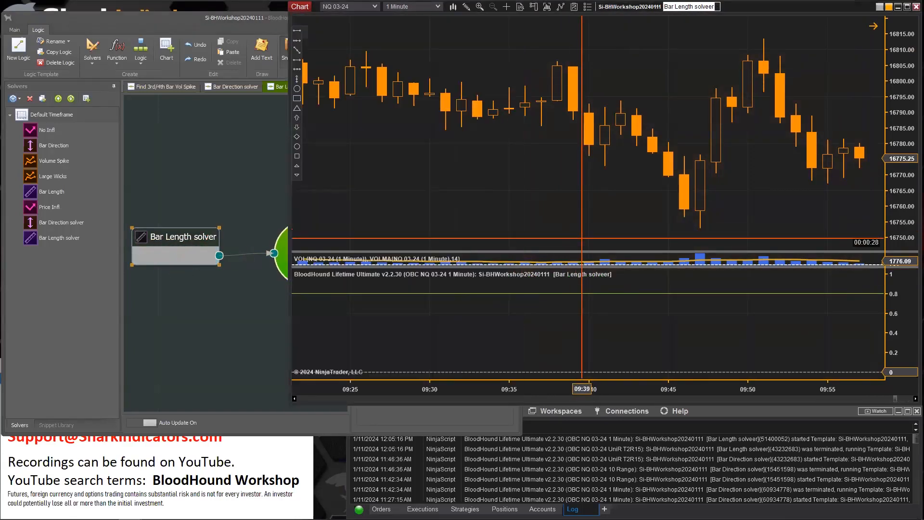
{"action": "left_click_drag", "start_coordinate": [543, 394], "coordinate": [643, 392]}
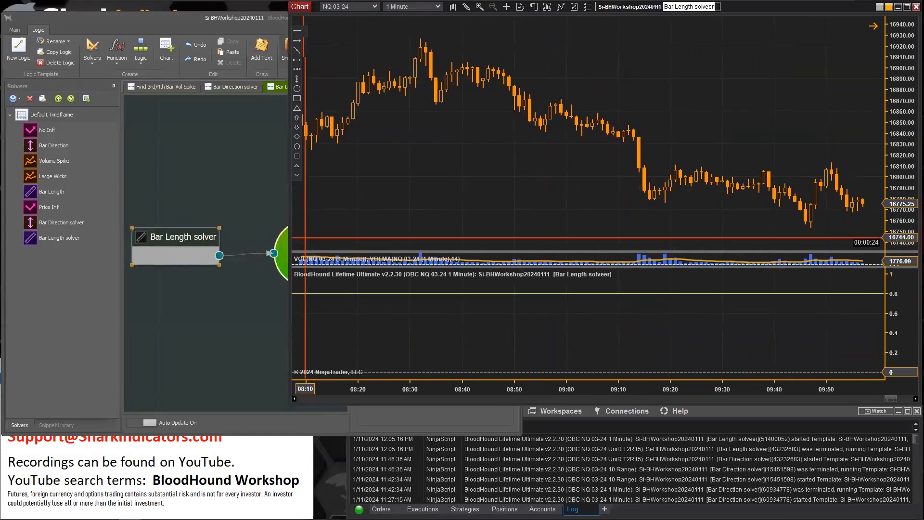
{"action": "left_click", "coordinate": [202, 241]}
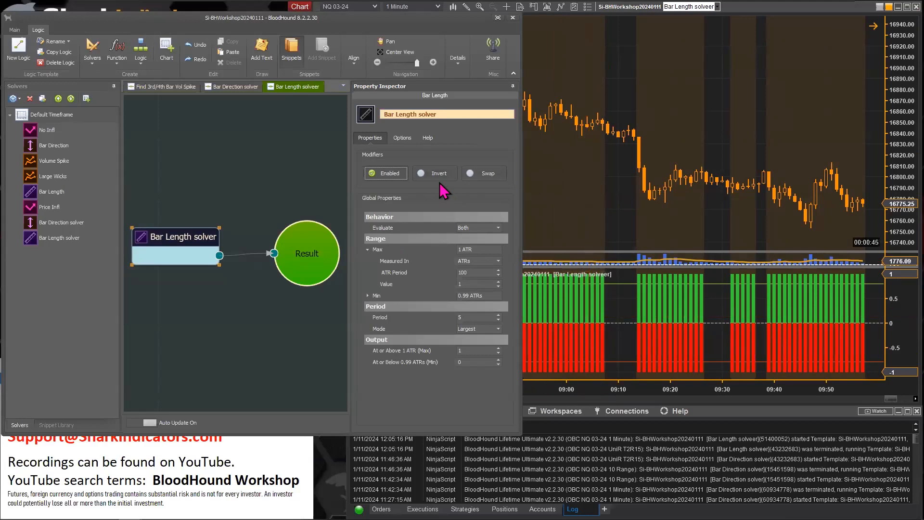
Draw a rectangle on the indicator panel around the gap in bars near 09:08–09:13
{"action": "left_click", "coordinate": [610, 212]}
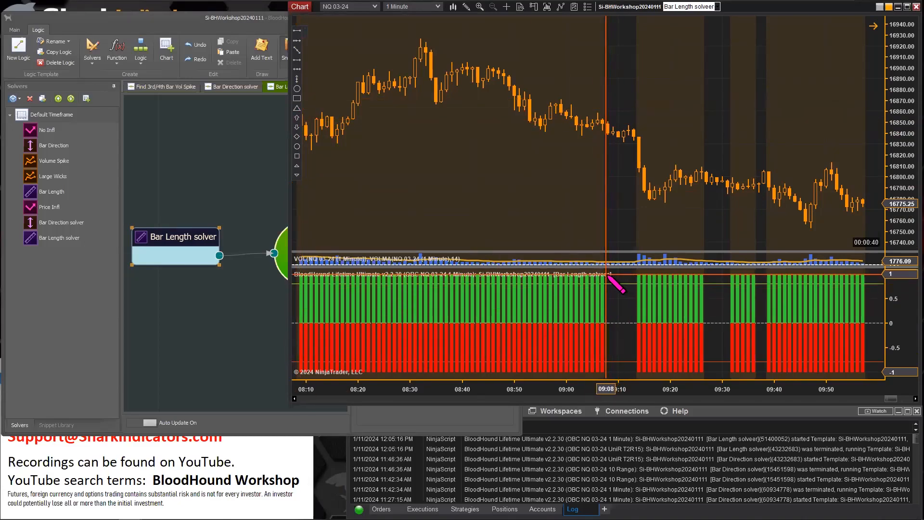
{"action": "left_click_drag", "start_coordinate": [609, 273], "coordinate": [637, 379]}
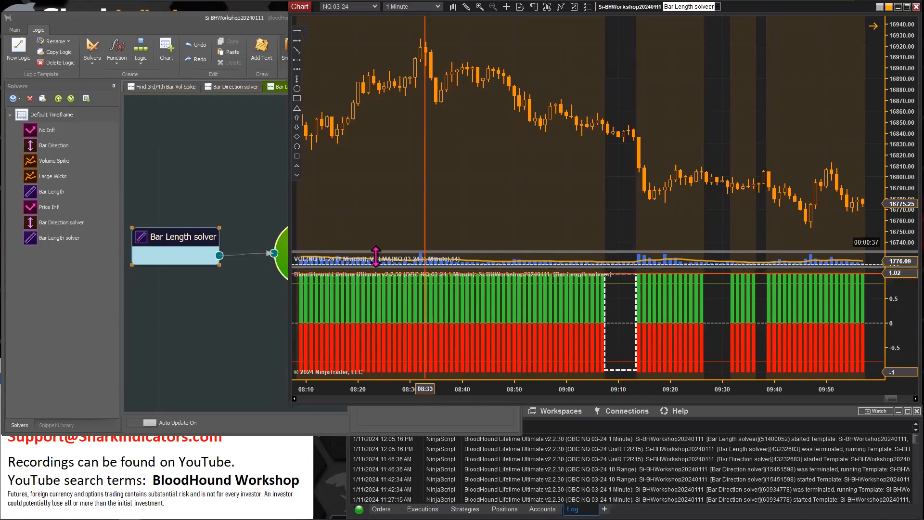
Try the Invert modifier on the Bar Length solver and review the chart before turning it off
{"action": "left_click", "coordinate": [237, 186]}
{"action": "left_click", "coordinate": [198, 230]}
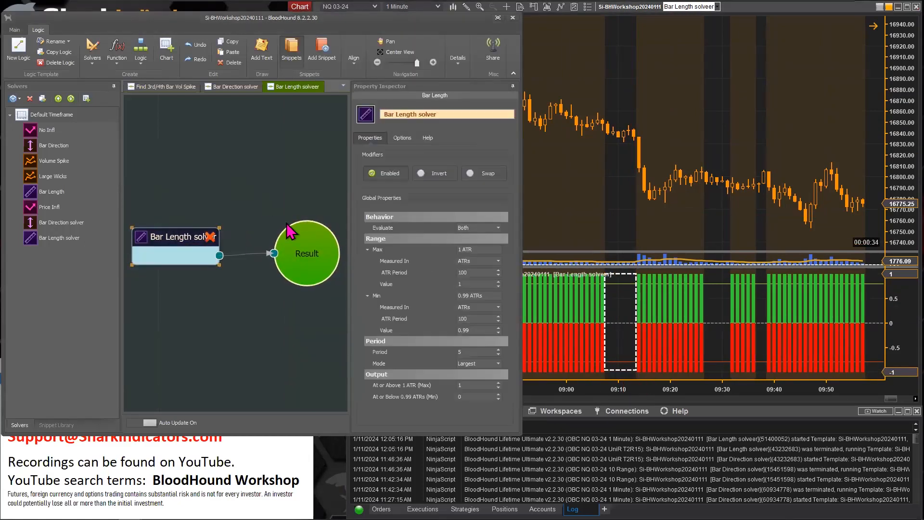
{"action": "left_click", "coordinate": [441, 174]}
{"action": "left_click", "coordinate": [572, 202]}
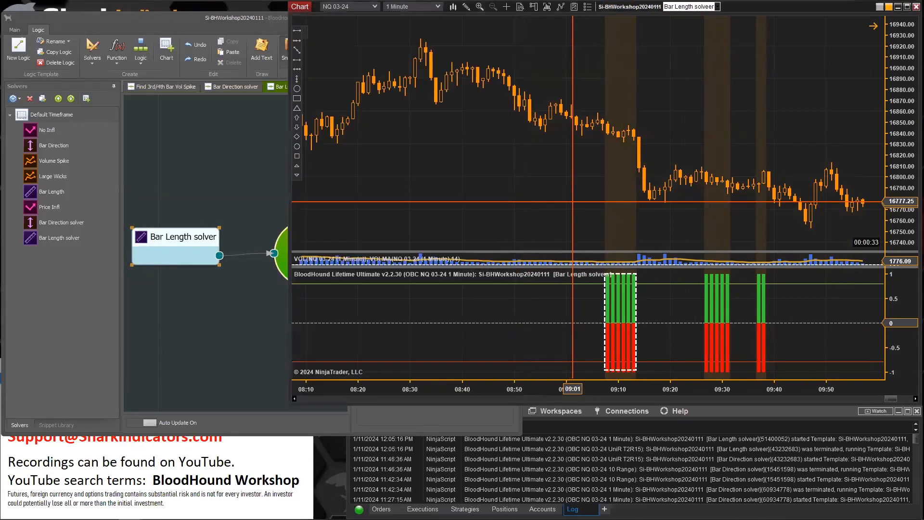
{"action": "left_click_drag", "start_coordinate": [575, 218], "coordinate": [580, 216]}
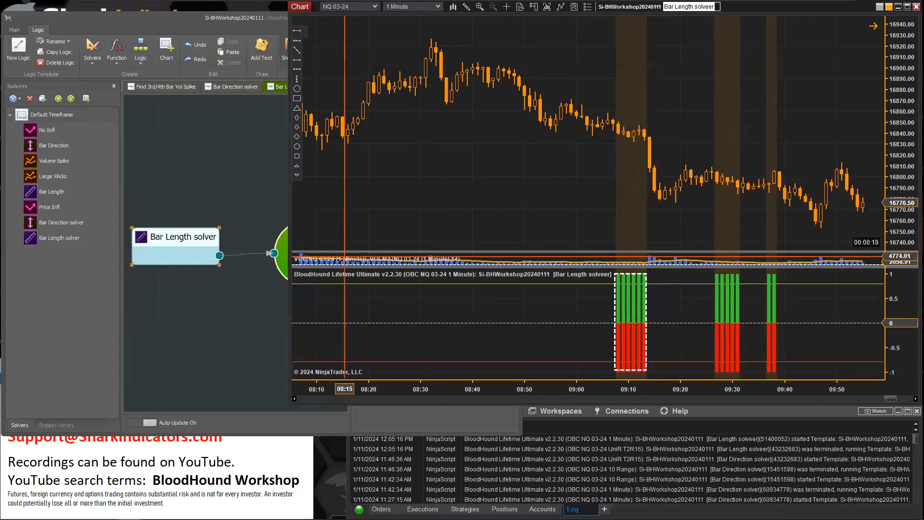
{"action": "left_click", "coordinate": [187, 237]}
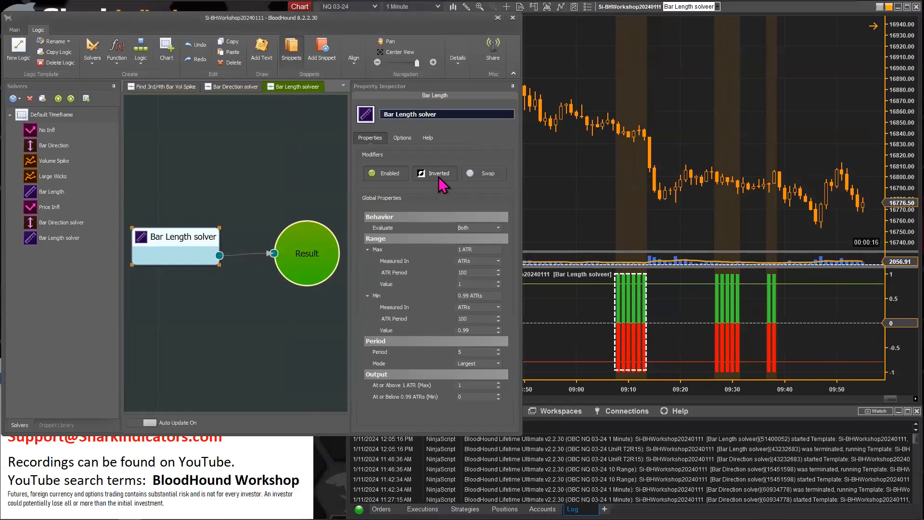
{"action": "left_click", "coordinate": [433, 174]}
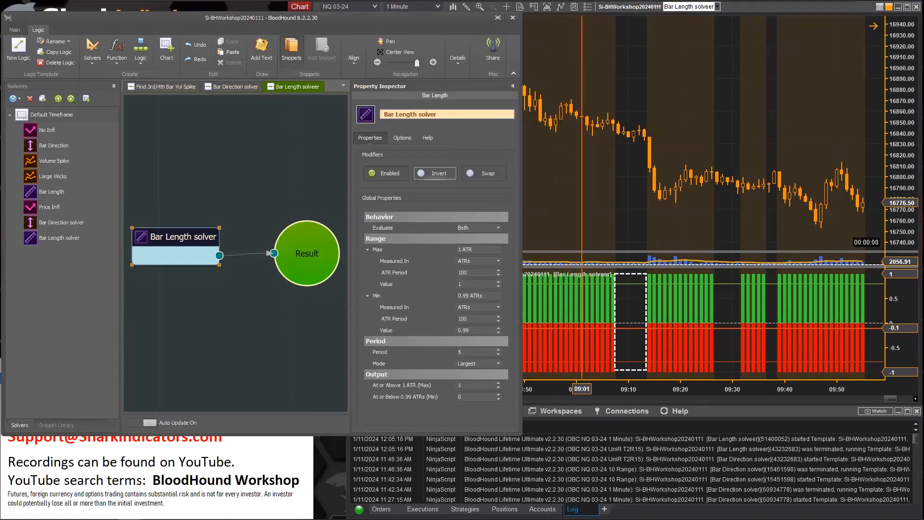
Try the Swap modifier on the Bar Length solver and review the chart before turning it off
{"action": "left_click", "coordinate": [480, 174]}
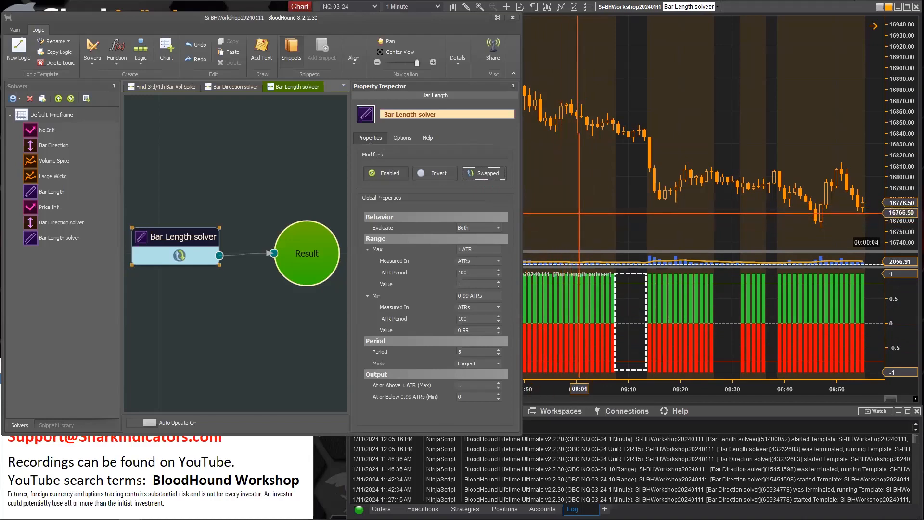
{"action": "left_click", "coordinate": [599, 228]}
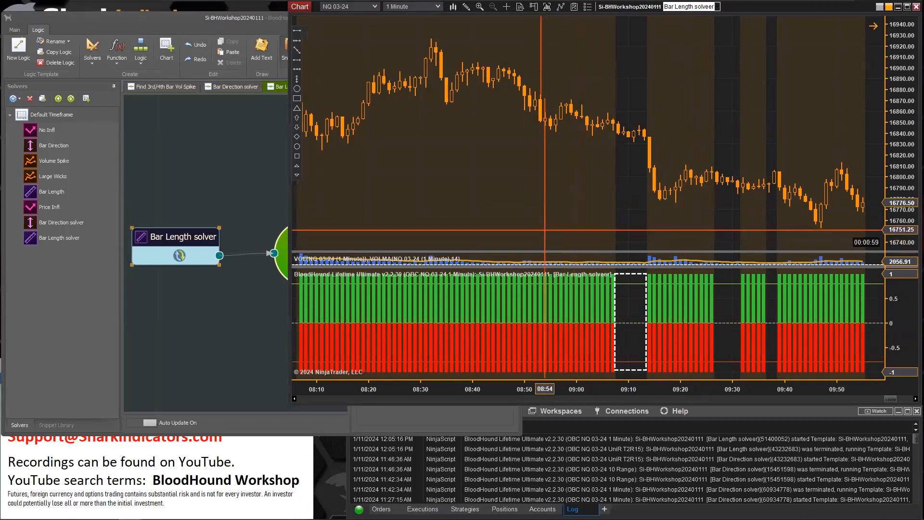
{"action": "left_click", "coordinate": [179, 238]}
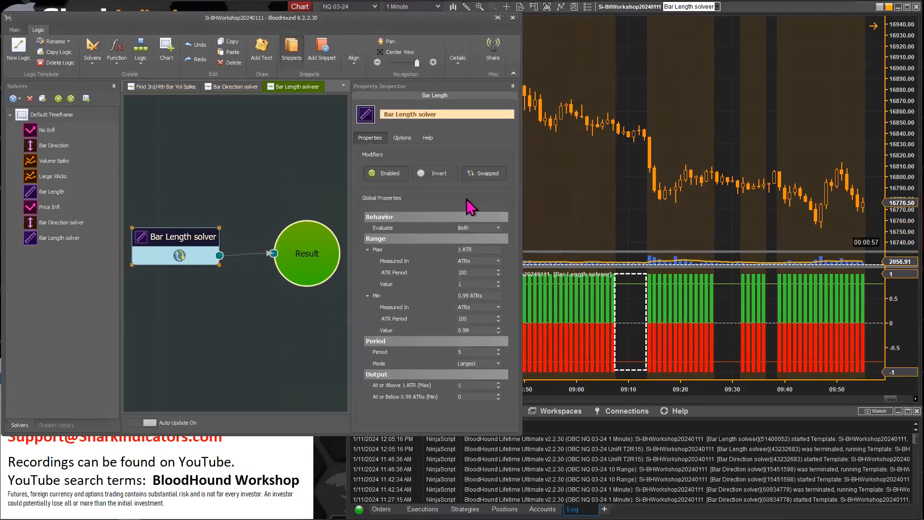
{"action": "left_click", "coordinate": [487, 174]}
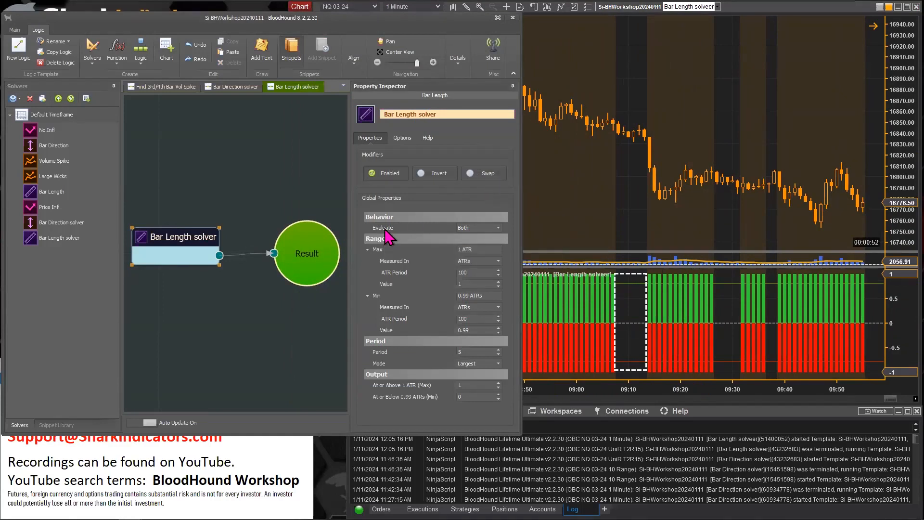
Set the Bar Length solver's Evaluate option to Long Only and view the chart
{"action": "mouse_move", "coordinate": [395, 237]}
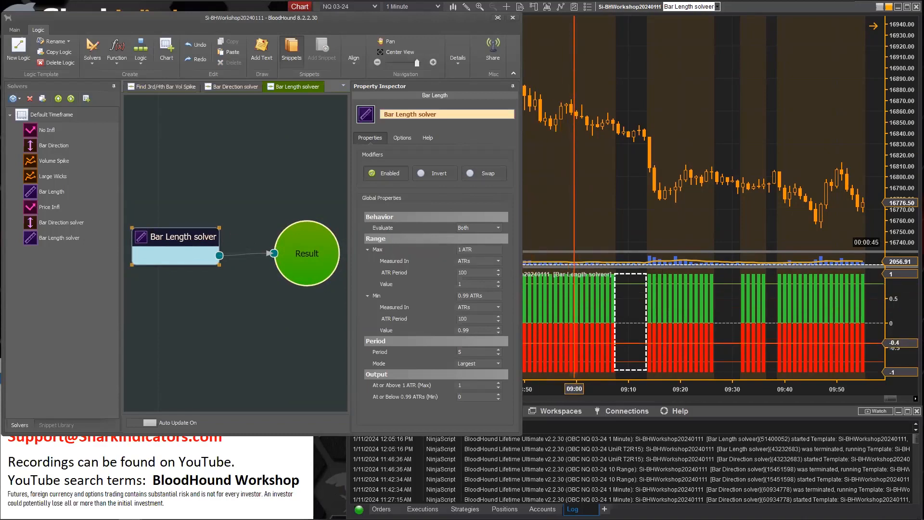
{"action": "left_click", "coordinate": [499, 229]}
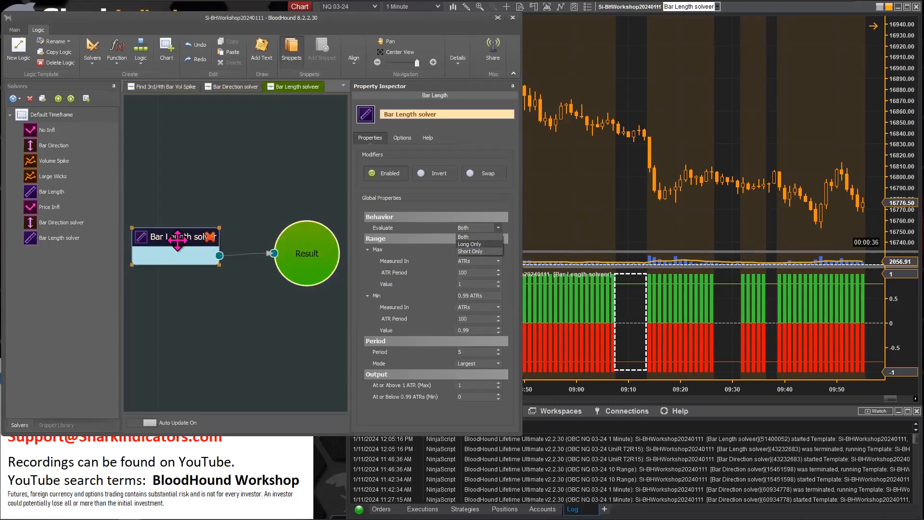
{"action": "left_click", "coordinate": [480, 244]}
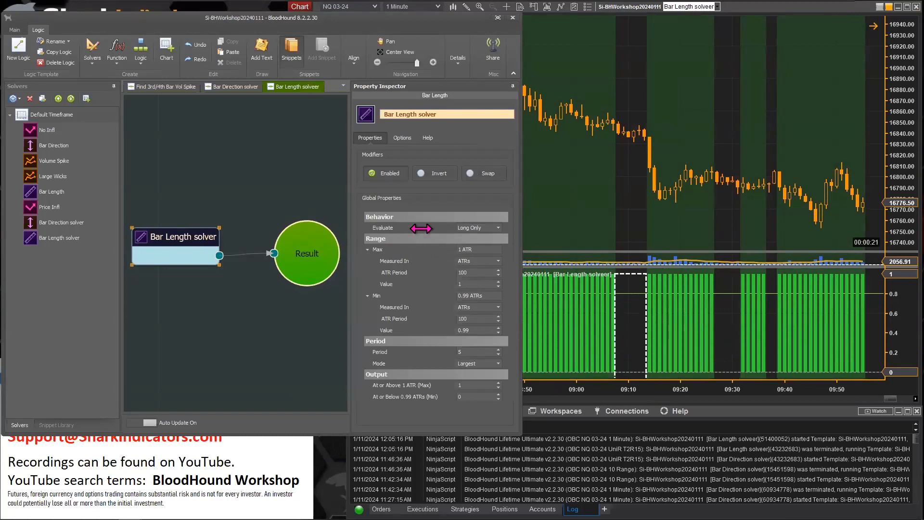
{"action": "left_click", "coordinate": [634, 227]}
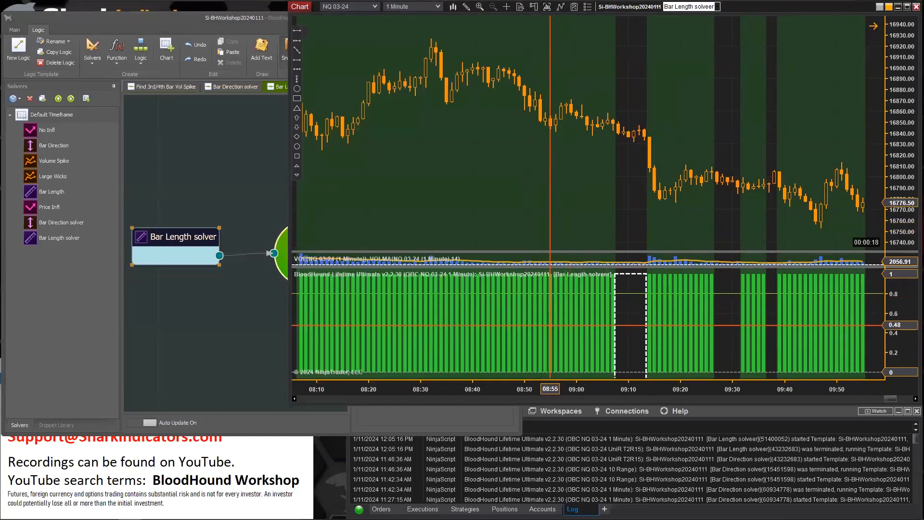
Turn on the Swap modifier for the Bar Length solver and view the chart
{"action": "left_click", "coordinate": [210, 239]}
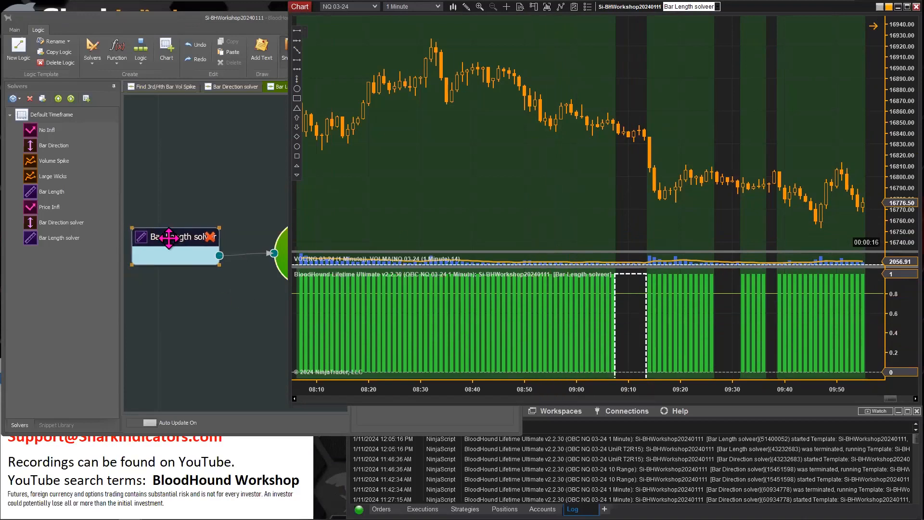
{"action": "left_click", "coordinate": [493, 177]}
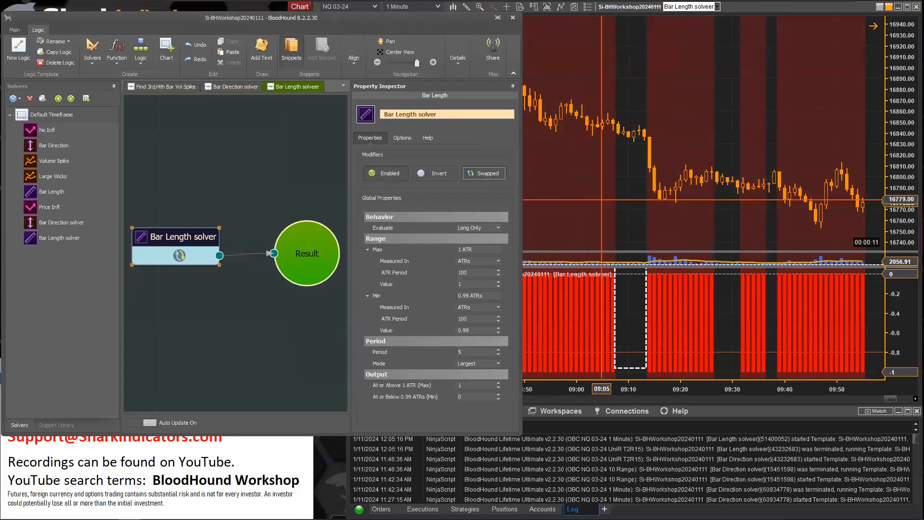
{"action": "left_click", "coordinate": [602, 199]}
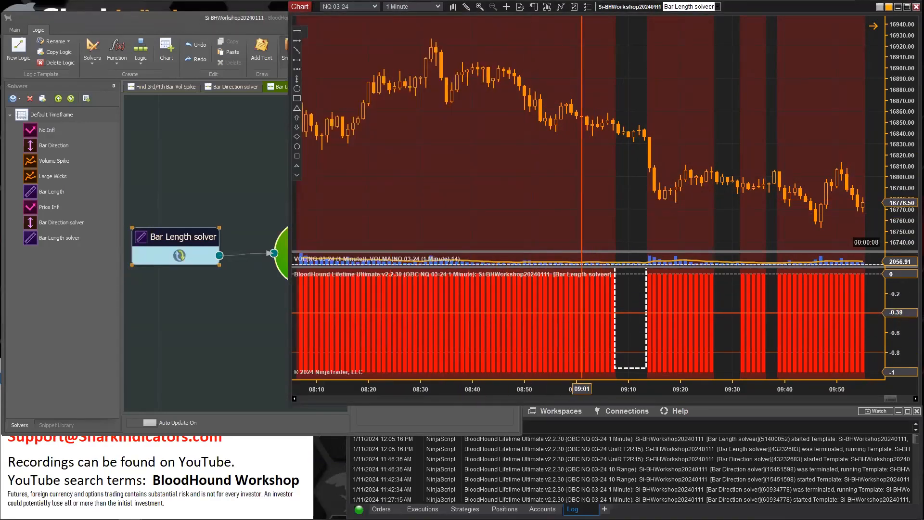
{"action": "left_click", "coordinate": [175, 237]}
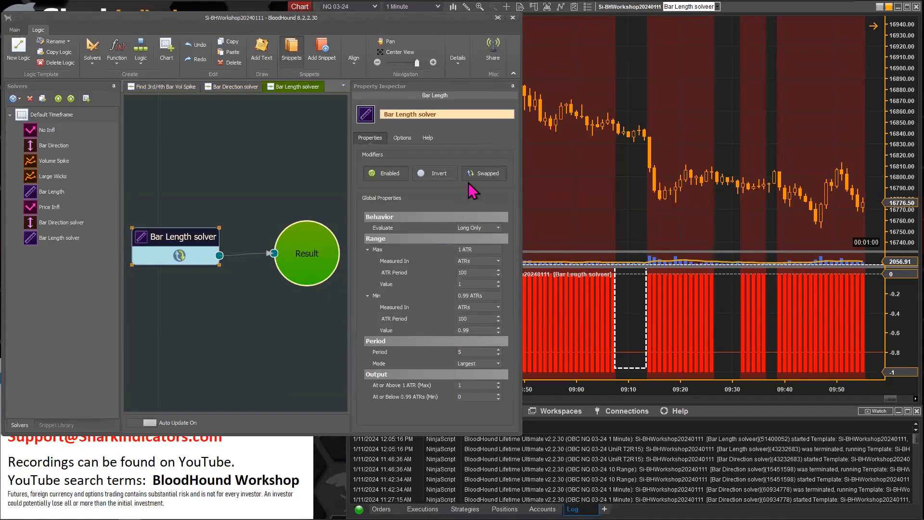
Turn off the Swap modifier and set the Bar Length solver's Evaluate option to Short Only
{"action": "left_click", "coordinate": [488, 176]}
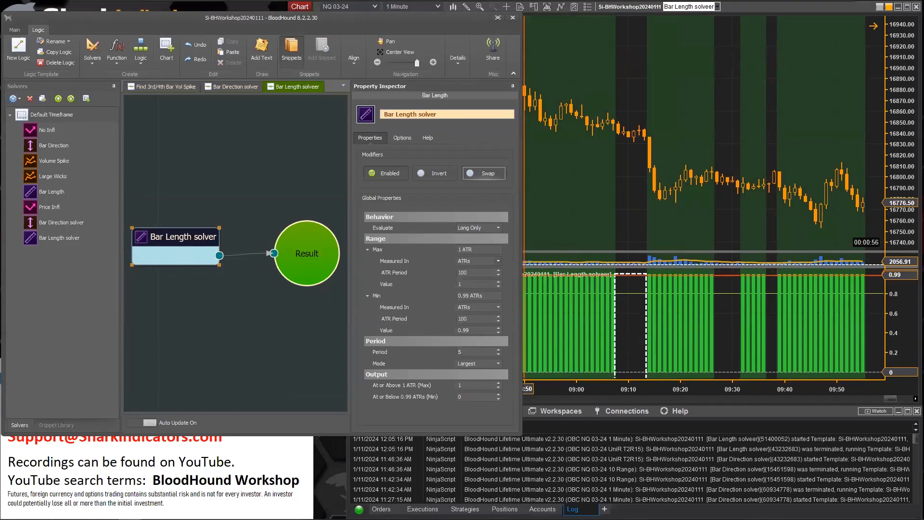
{"action": "left_click", "coordinate": [499, 229]}
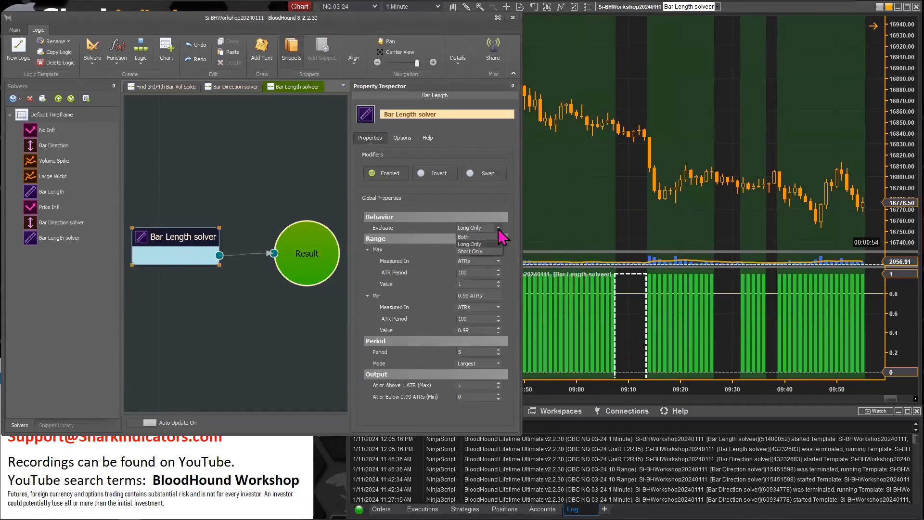
{"action": "left_click", "coordinate": [478, 252]}
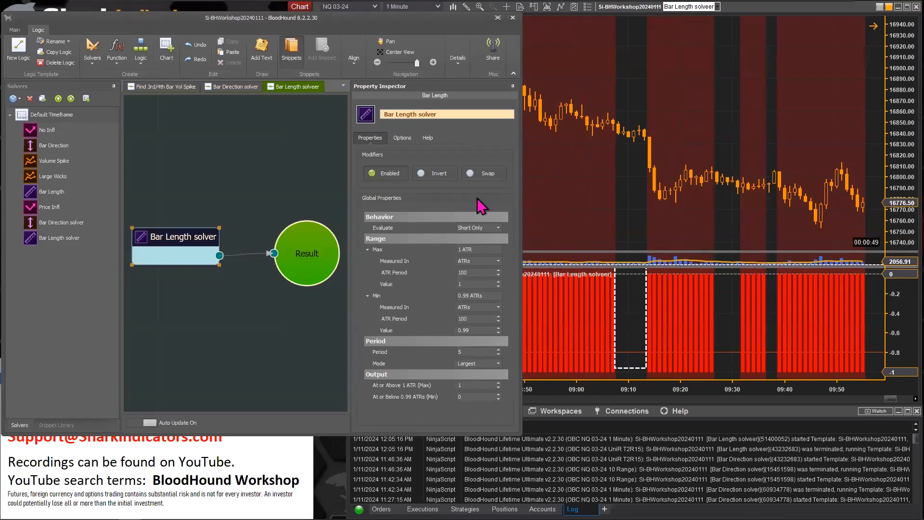
Set the Bar Length solver's Evaluate option to Both and view the chart
{"action": "left_click", "coordinate": [498, 228]}
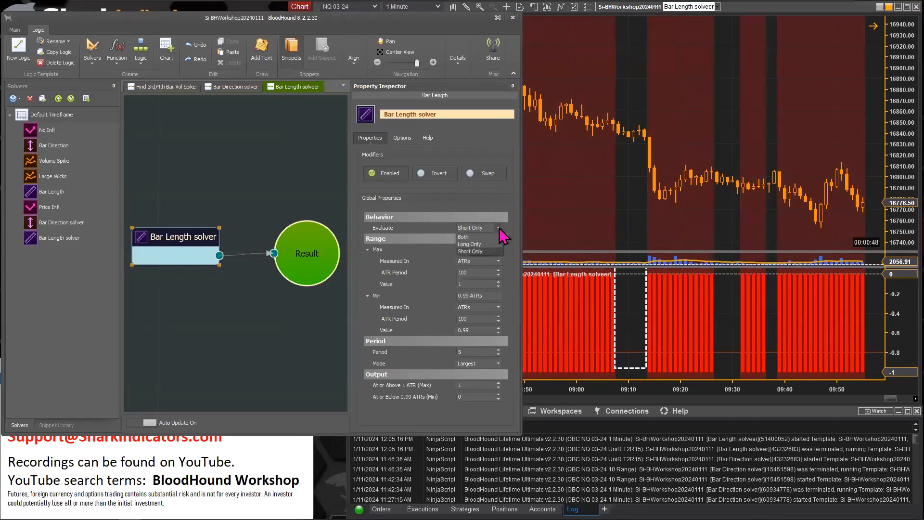
{"action": "left_click", "coordinate": [475, 237]}
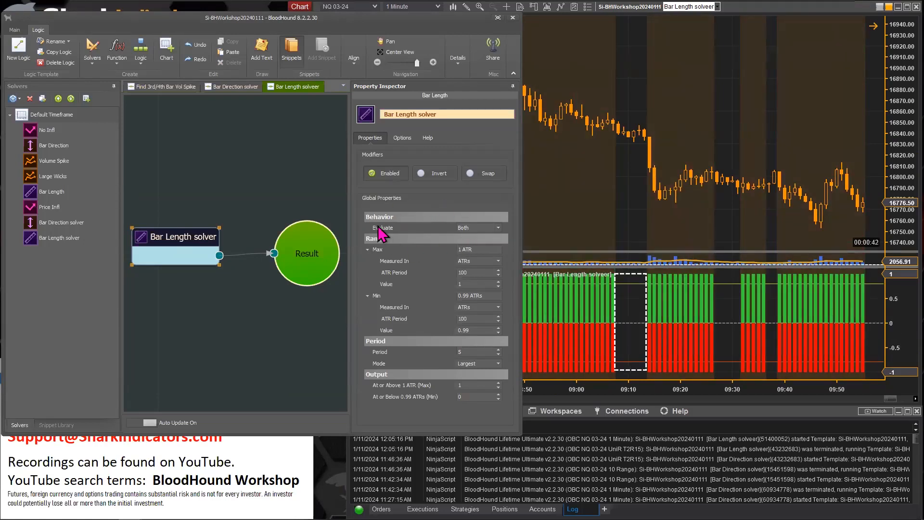
Try the Invert modifier with Evaluate set to Both, comparing the chart, then turn Invert off again
{"action": "mouse_move", "coordinate": [383, 234]}
{"action": "left_click", "coordinate": [439, 175]}
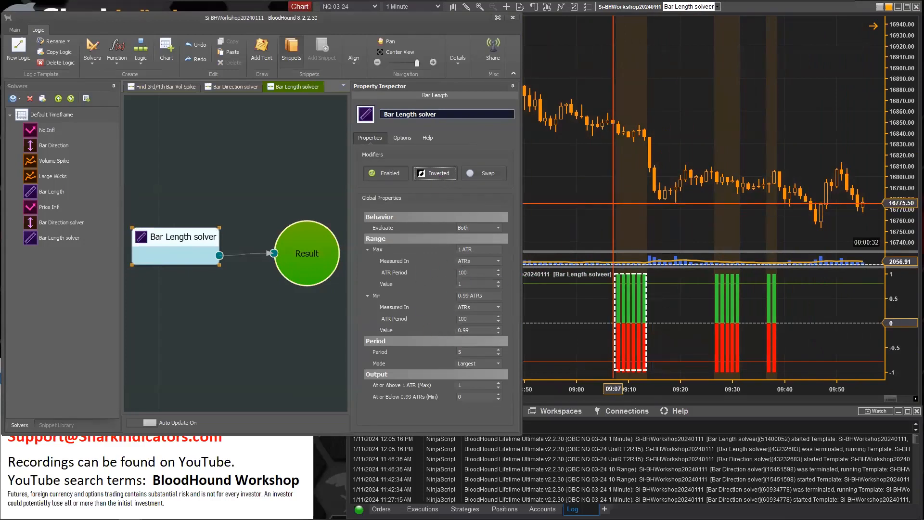
{"action": "left_click", "coordinate": [597, 199]}
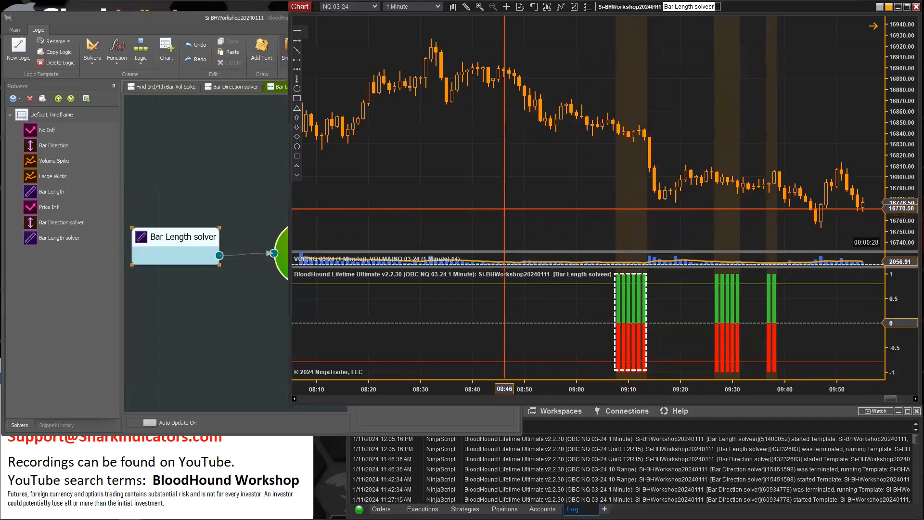
{"action": "left_click", "coordinate": [159, 235]}
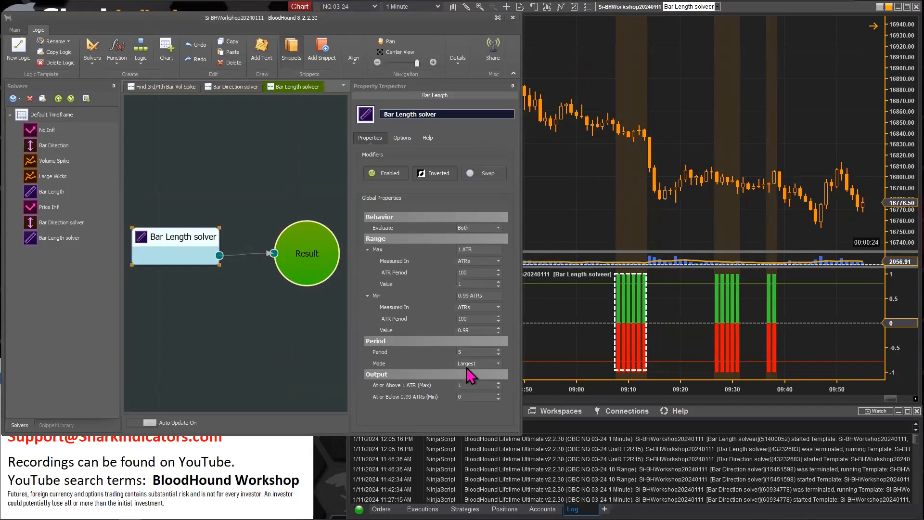
{"action": "mouse_move", "coordinate": [470, 375]}
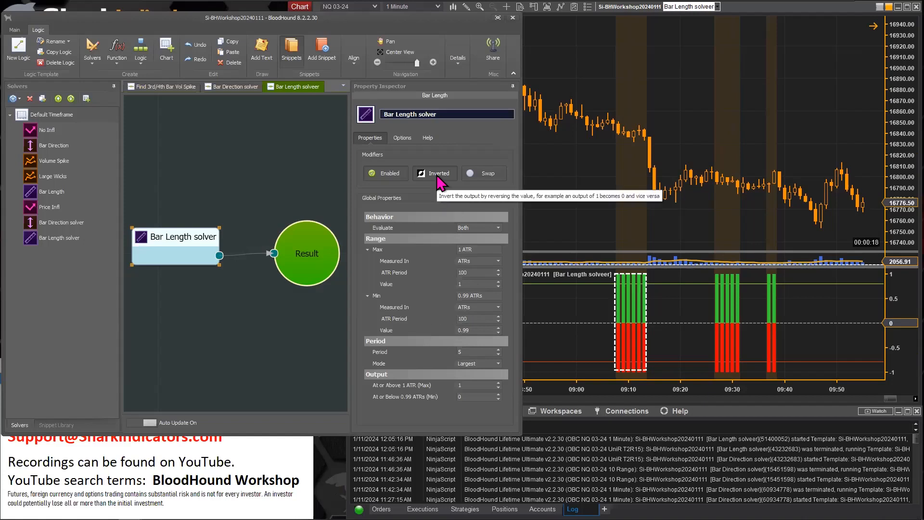
{"action": "left_click", "coordinate": [606, 233]}
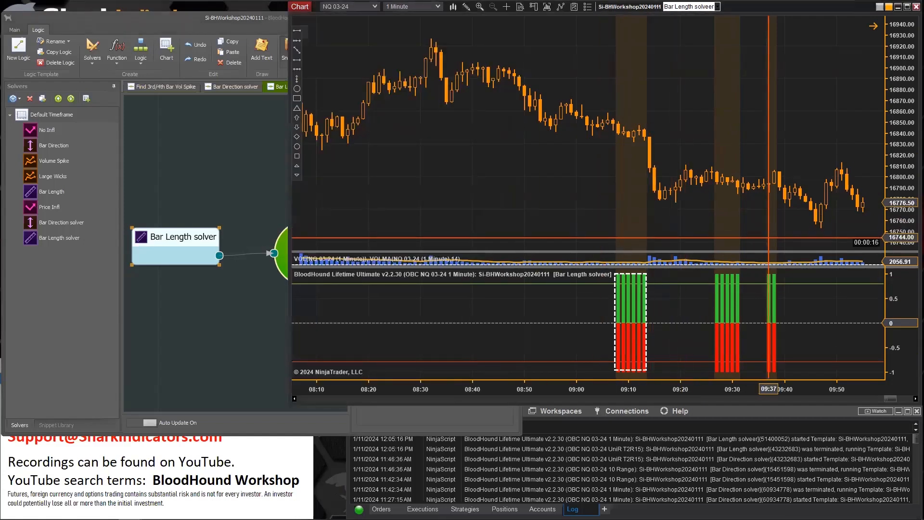
{"action": "left_click", "coordinate": [172, 236]}
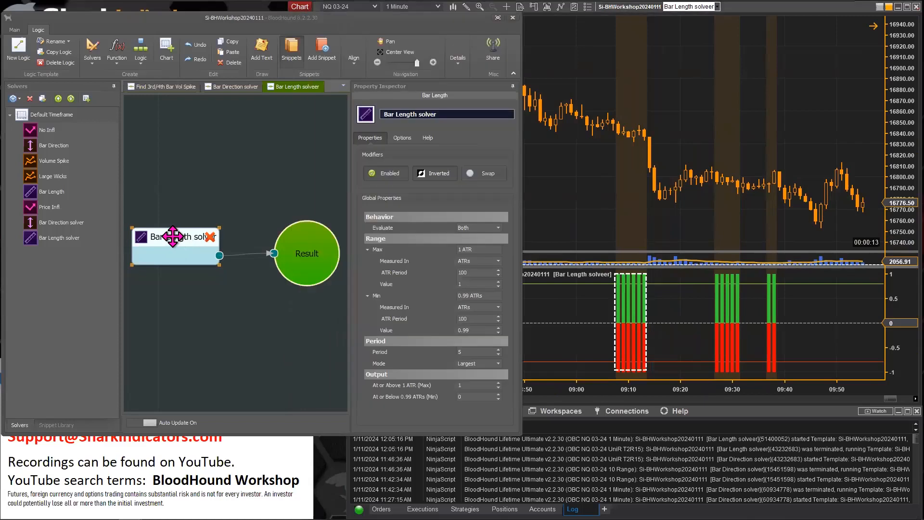
{"action": "left_click", "coordinate": [435, 173]}
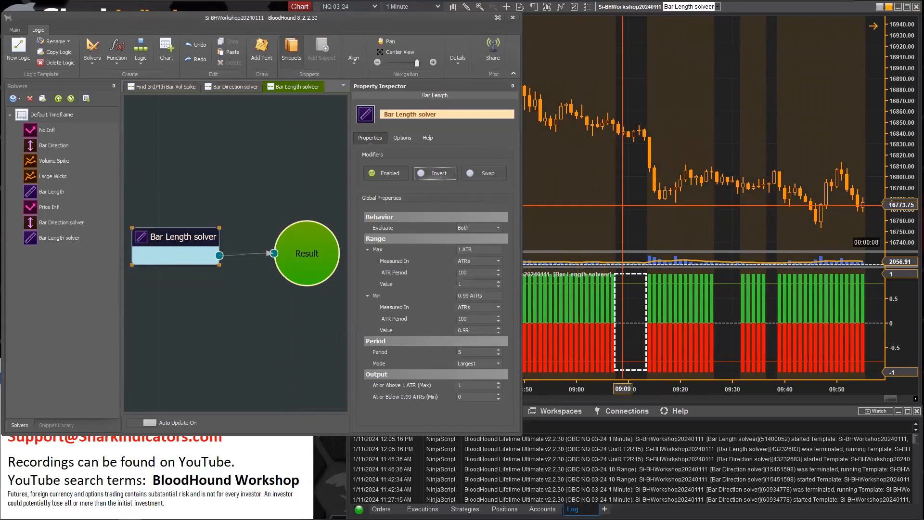
{"action": "left_click", "coordinate": [594, 214]}
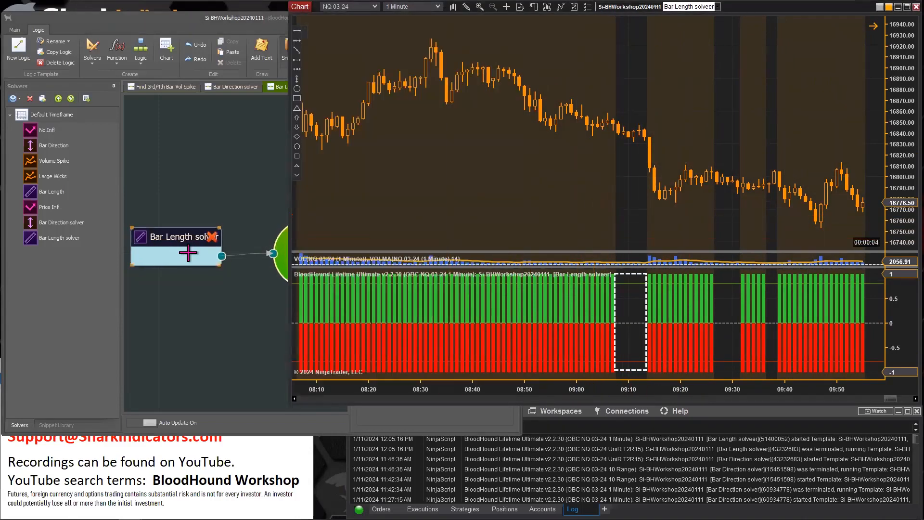
{"action": "left_click", "coordinate": [205, 243]}
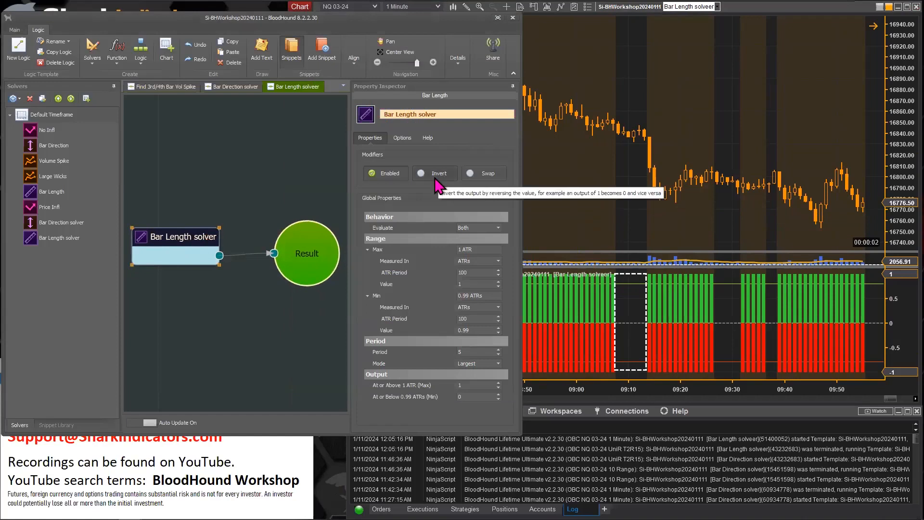